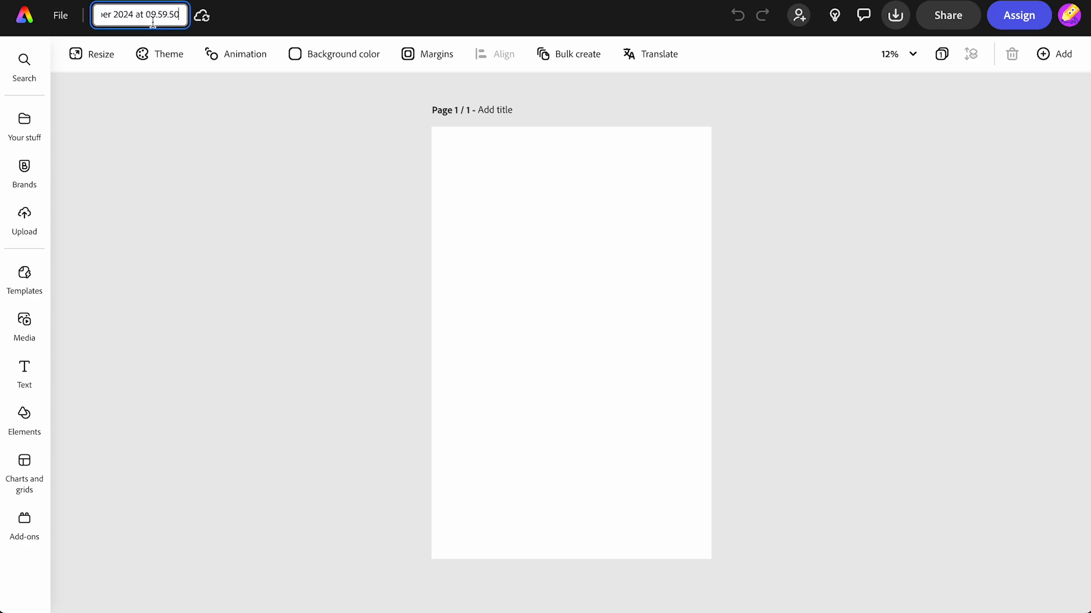
# Rename the document as Recycle Poster
pyautogui.write('Re')
pyautogui.press('Escape')
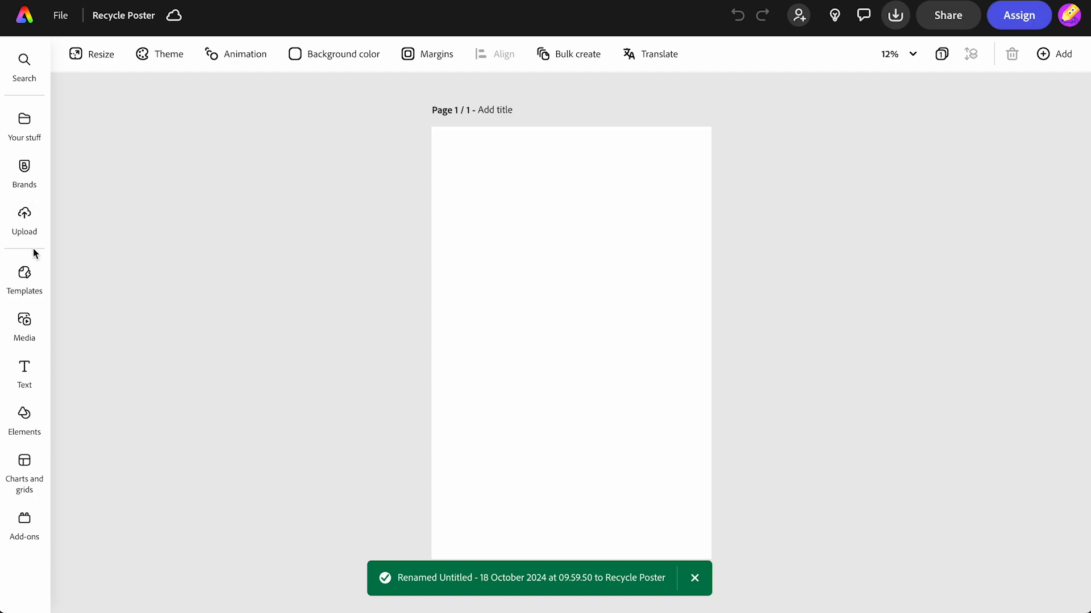
# Search the background elements for "ocean" and apply the blue underwater illustration with dolphins and fish to the page
pyautogui.click(24, 414)
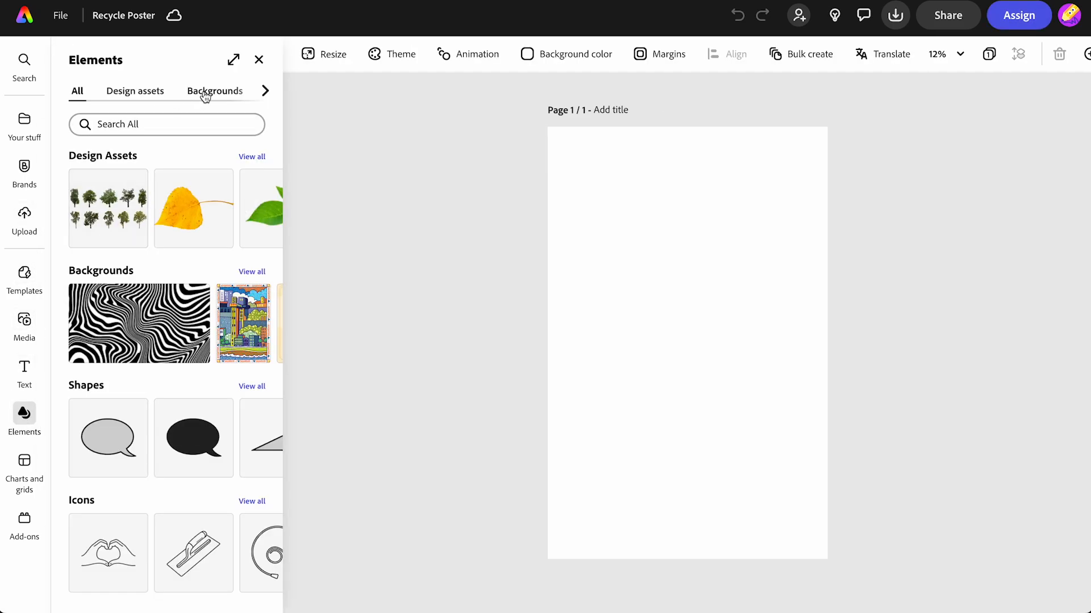
pyautogui.click(205, 94)
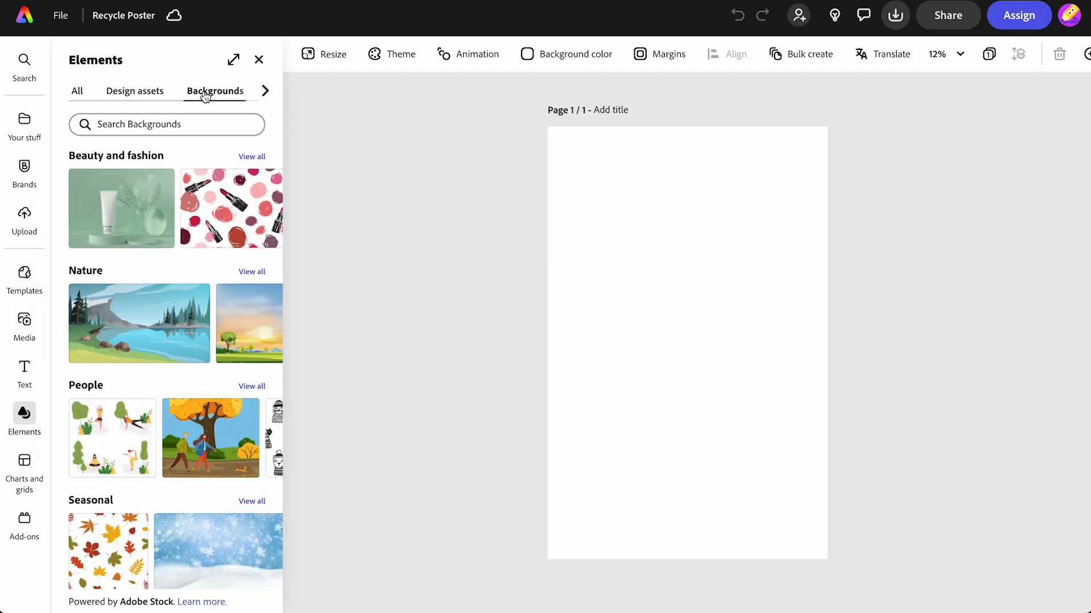
pyautogui.click(133, 124)
pyautogui.write('ocean')
pyautogui.press('Return')
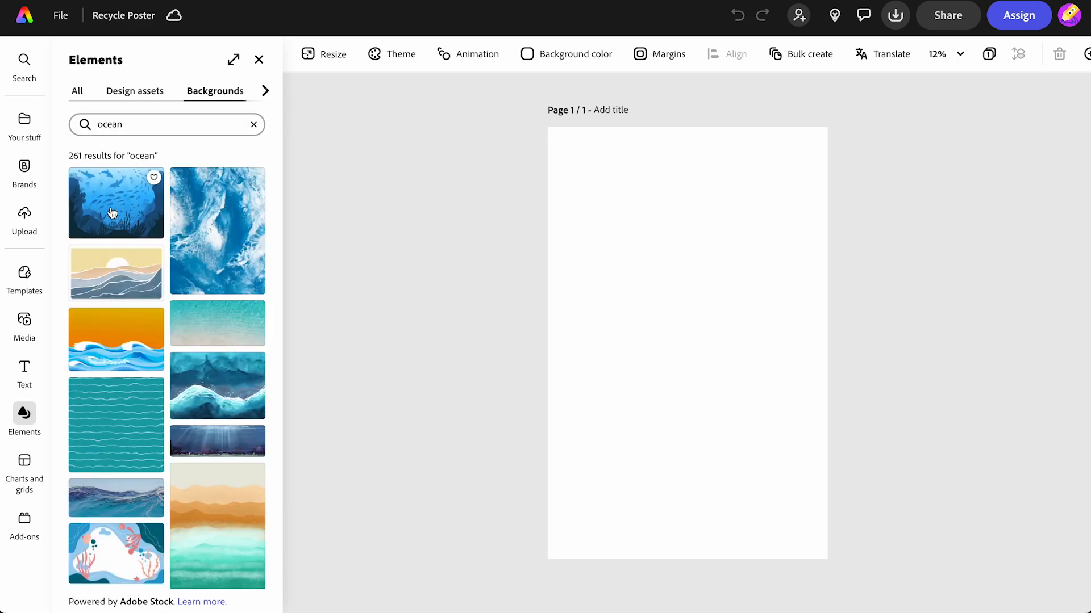
pyautogui.click(113, 212)
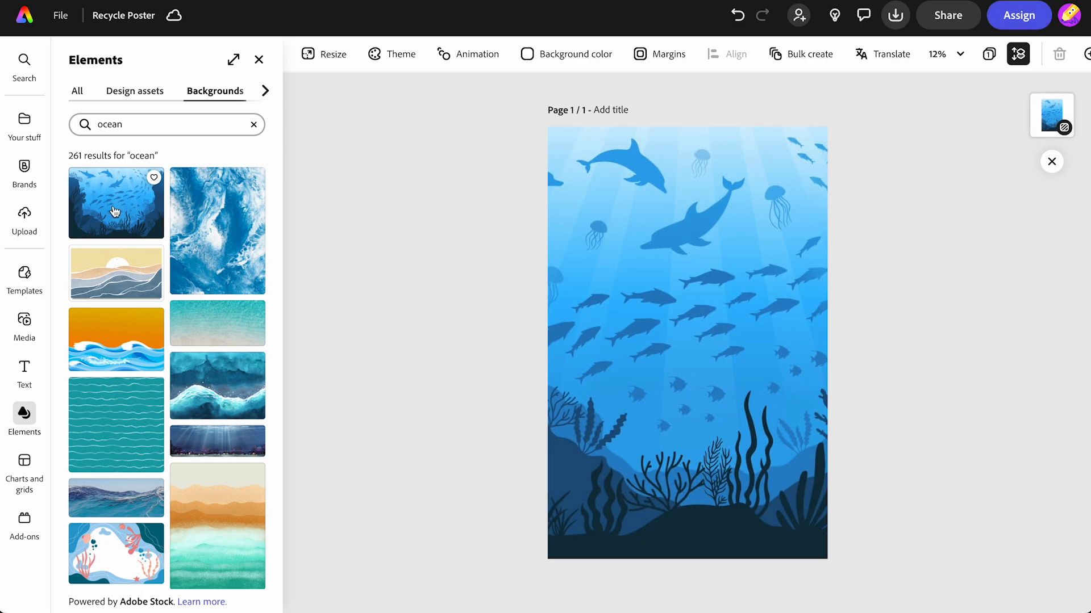
# Search the icons for "bottle" and add the solid black bottle with horizontal bands to the poster
pyautogui.hscroll(2, 201, 89)
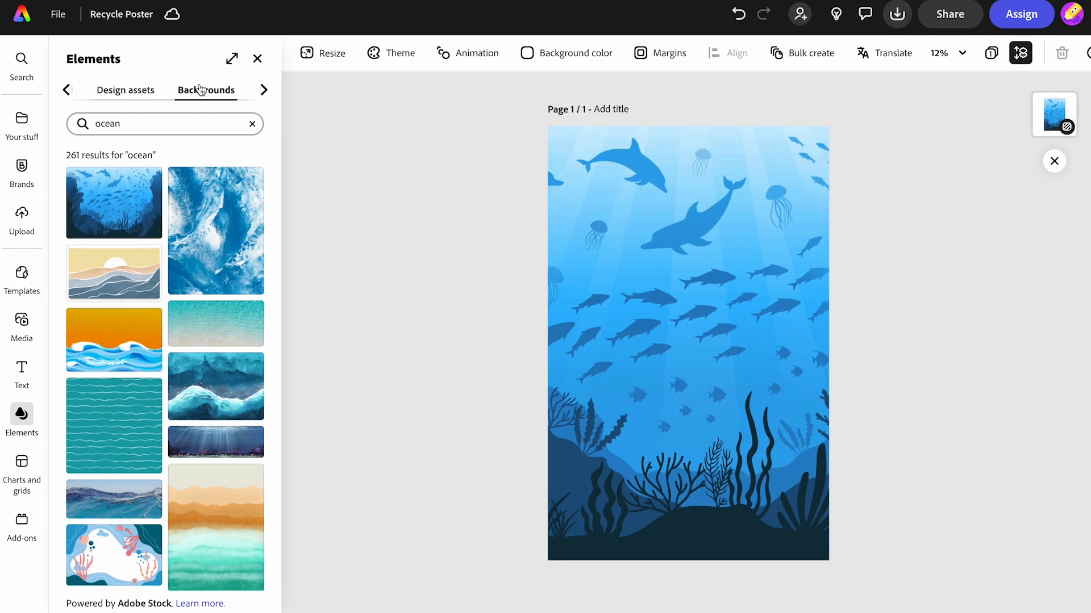
pyautogui.click(249, 94)
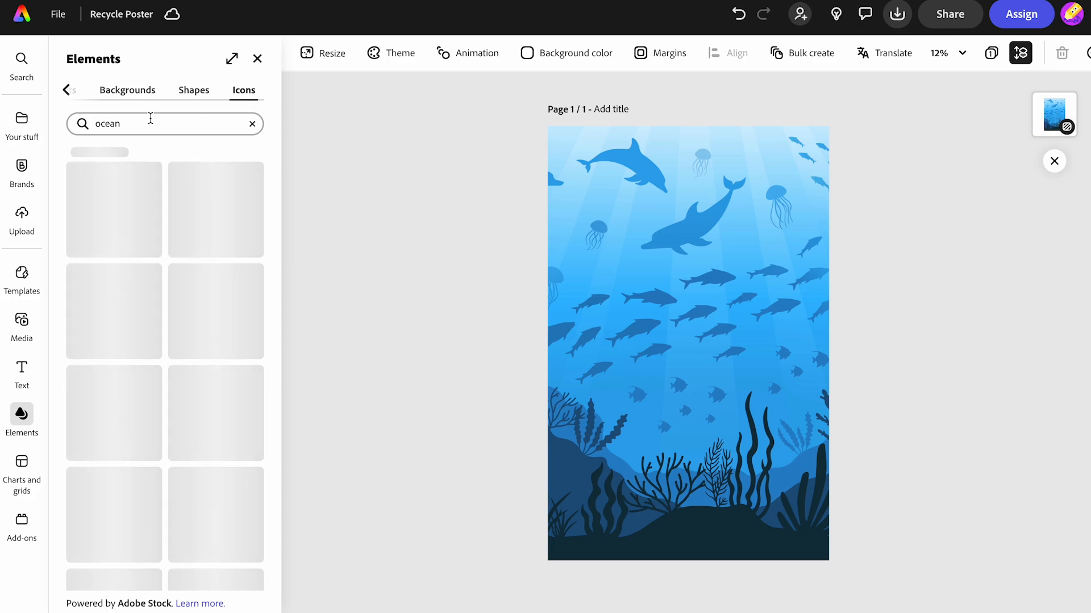
pyautogui.click(246, 120)
pyautogui.click(250, 124)
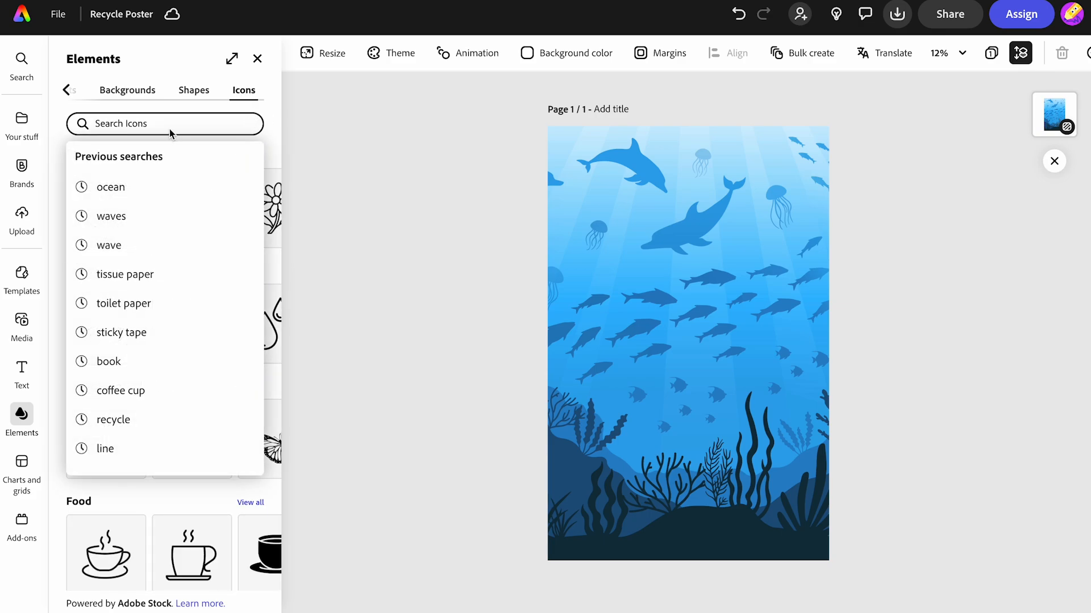
pyautogui.write('bottle')
pyautogui.press('Return')
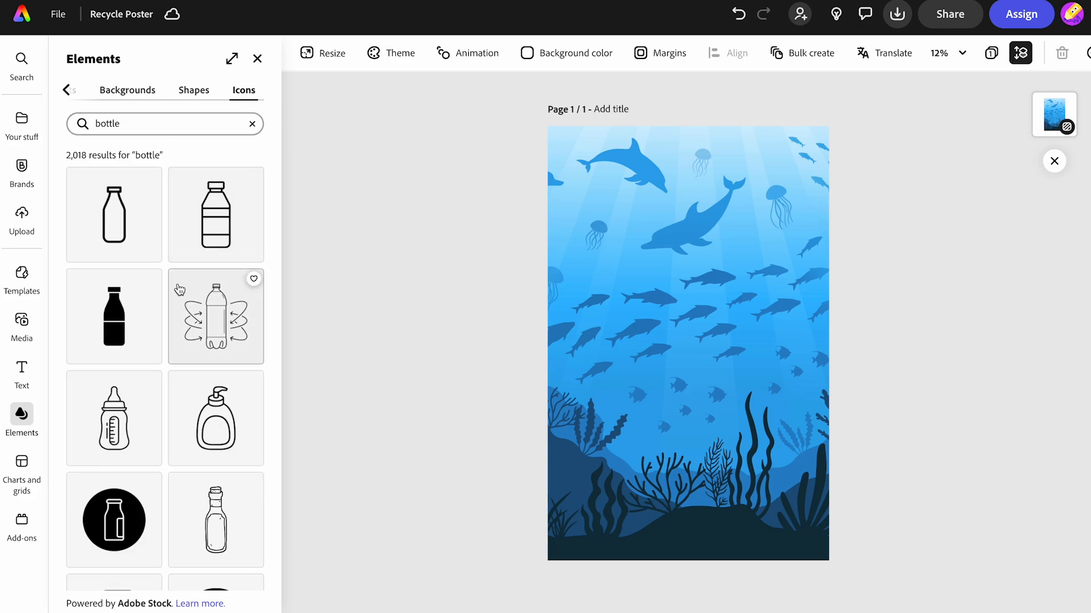
pyautogui.scroll(-2, 181, 344)
pyautogui.scroll(-6, 180, 344)
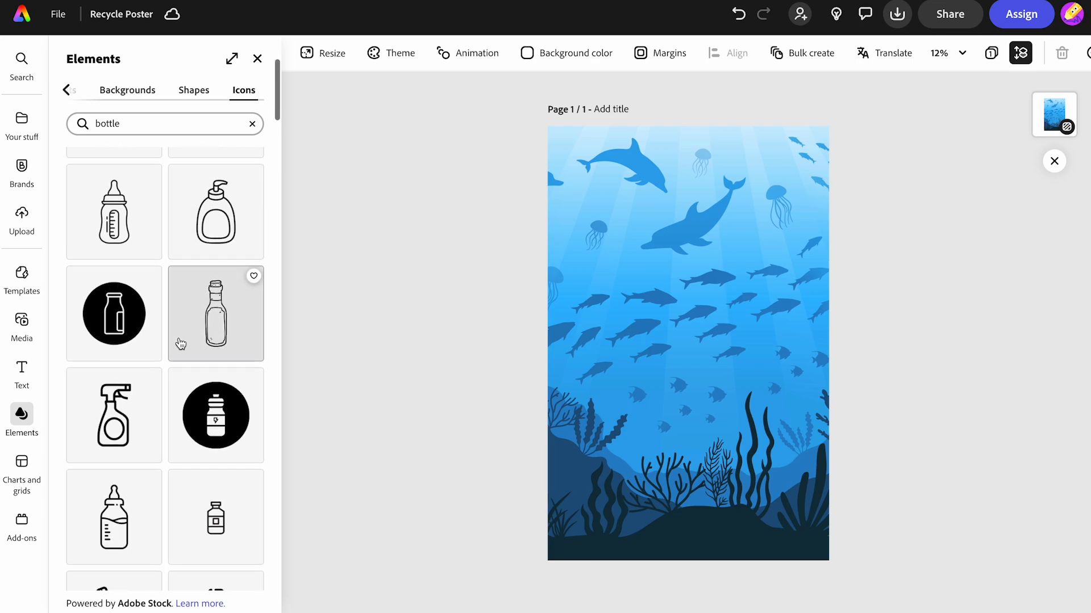
pyautogui.scroll(-10, 181, 344)
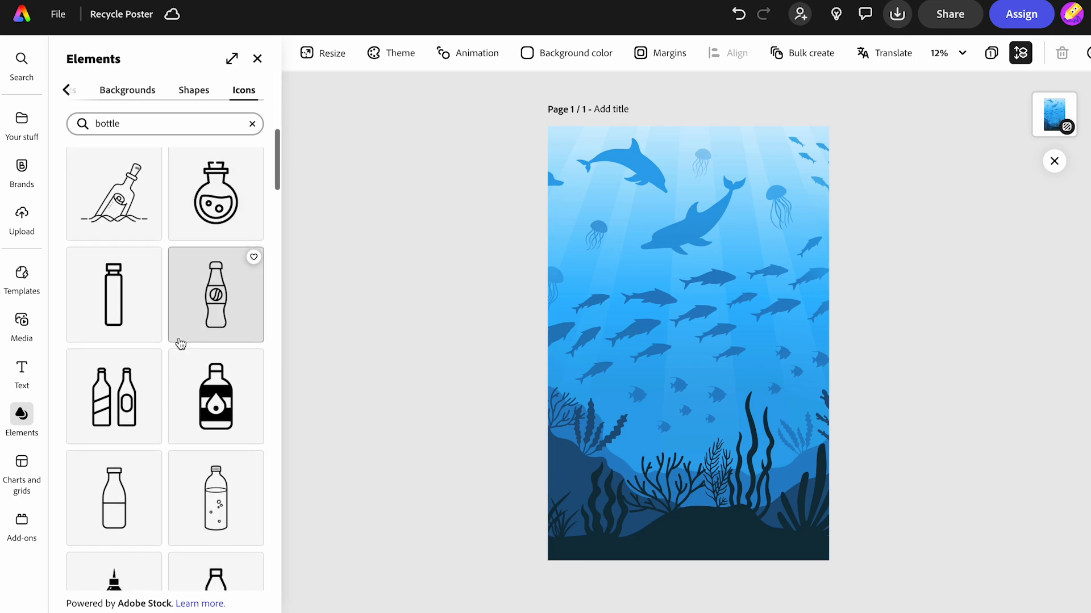
pyautogui.scroll(-5, 181, 345)
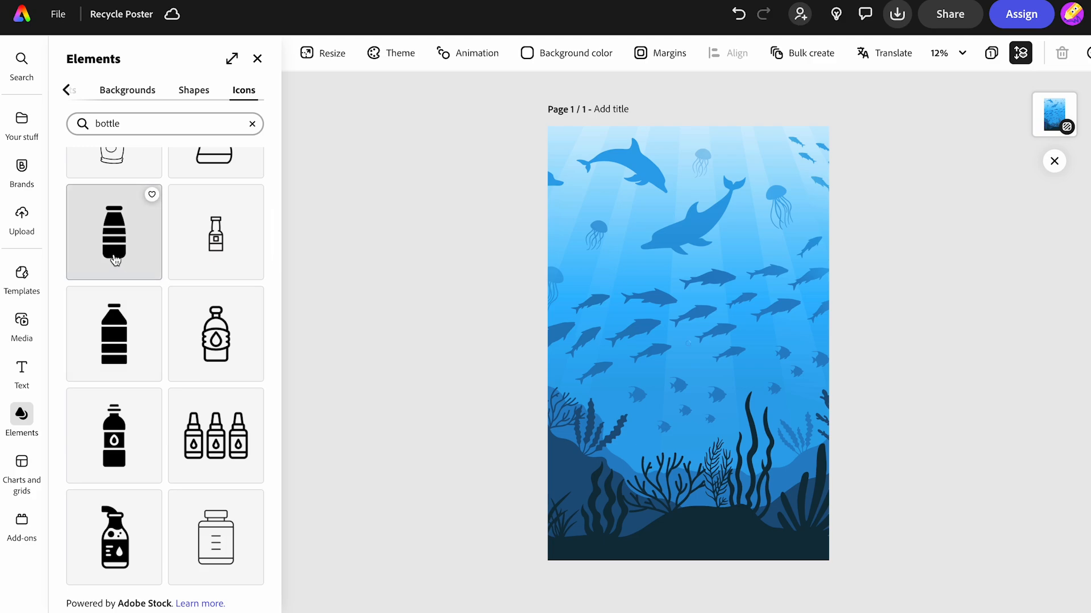
pyautogui.click(114, 251)
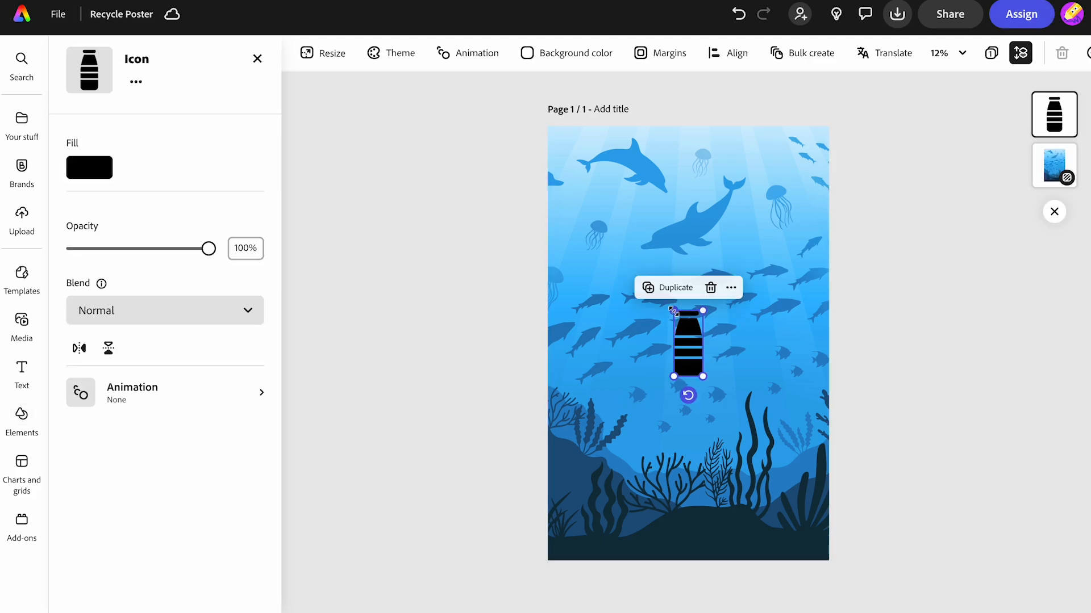
# Enlarge the bottle icon to well over half the page height and centre it horizontally on the poster
pyautogui.moveTo(673, 311); pyautogui.dragTo(564, 206)
pyautogui.moveTo(702, 375); pyautogui.dragTo(789, 439)
pyautogui.moveTo(687, 369)
pyautogui.mouseDown()
pyautogui.moveTo(703, 367)
pyautogui.moveTo(695, 369)
pyautogui.mouseUp()
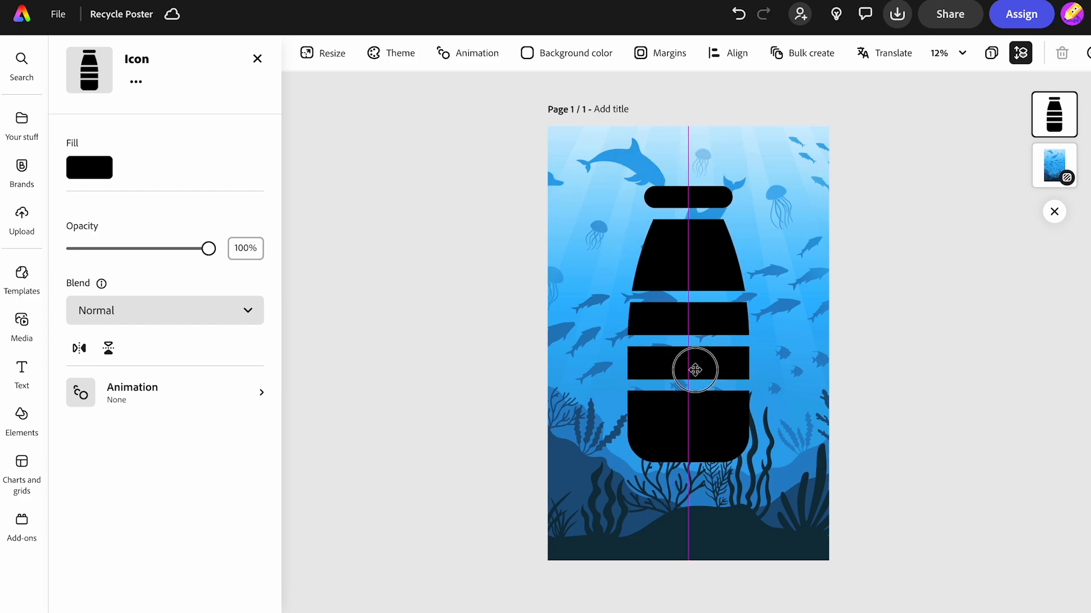
pyautogui.moveTo(695, 370); pyautogui.dragTo(694, 377)
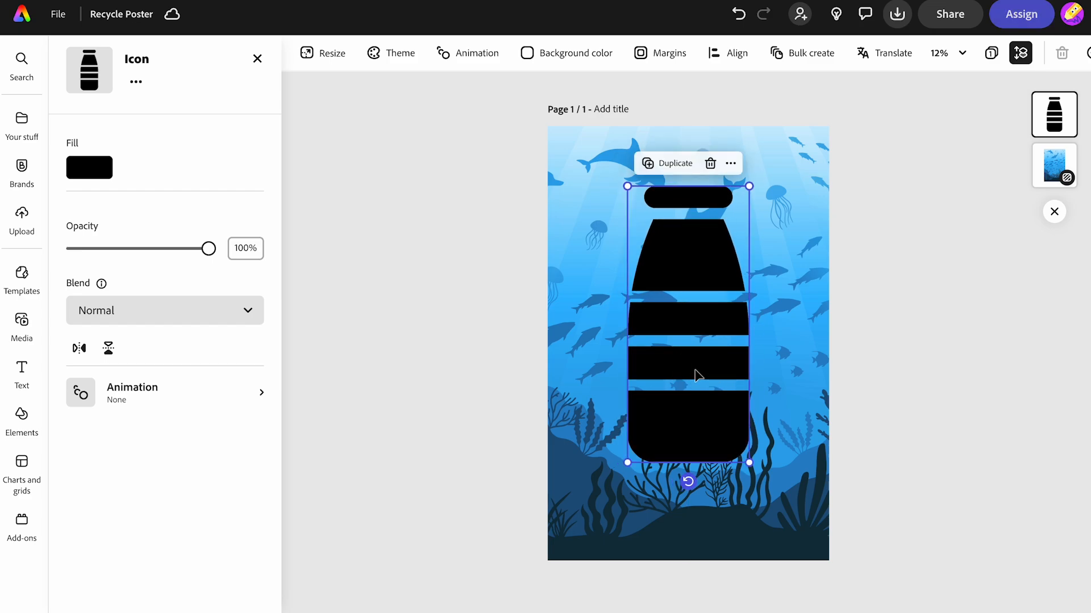
# Set the bottle icon's fill to the pale aqua brand color #D8F0F0
pyautogui.click(78, 168)
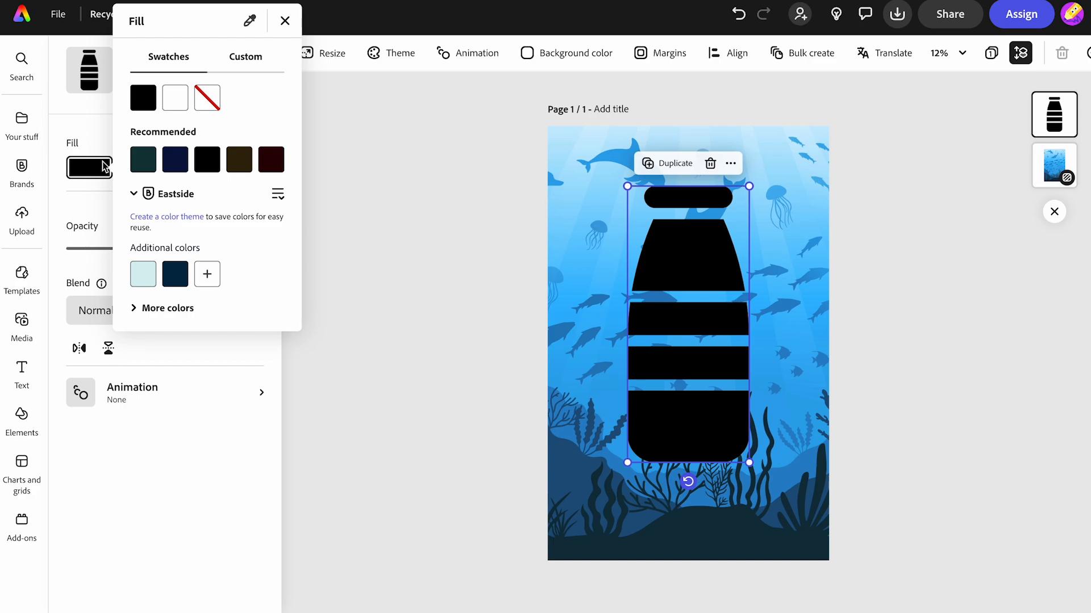
pyautogui.click(142, 277)
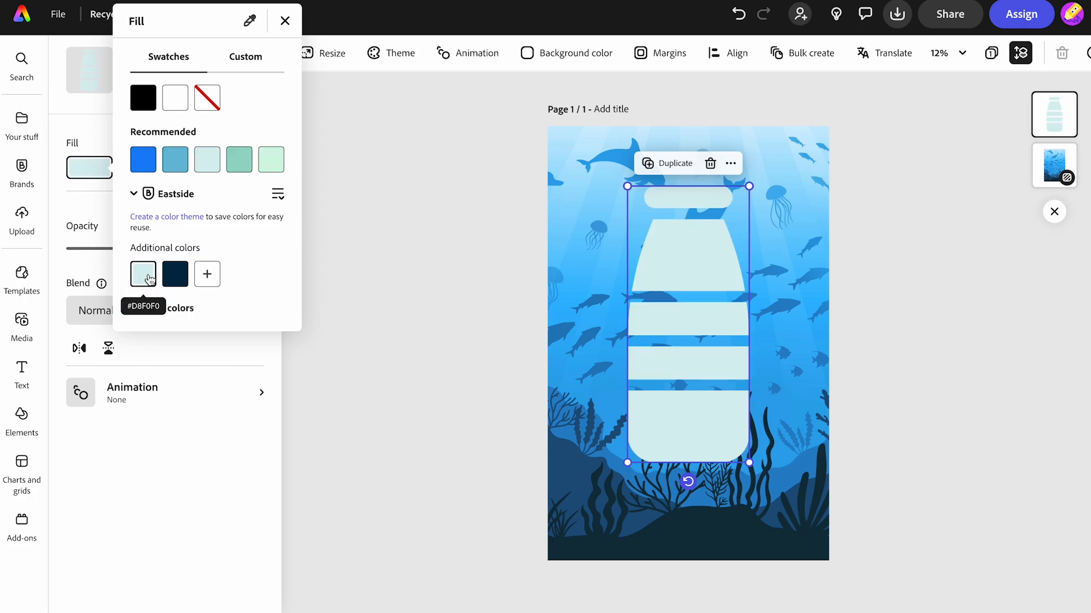
pyautogui.click(366, 350)
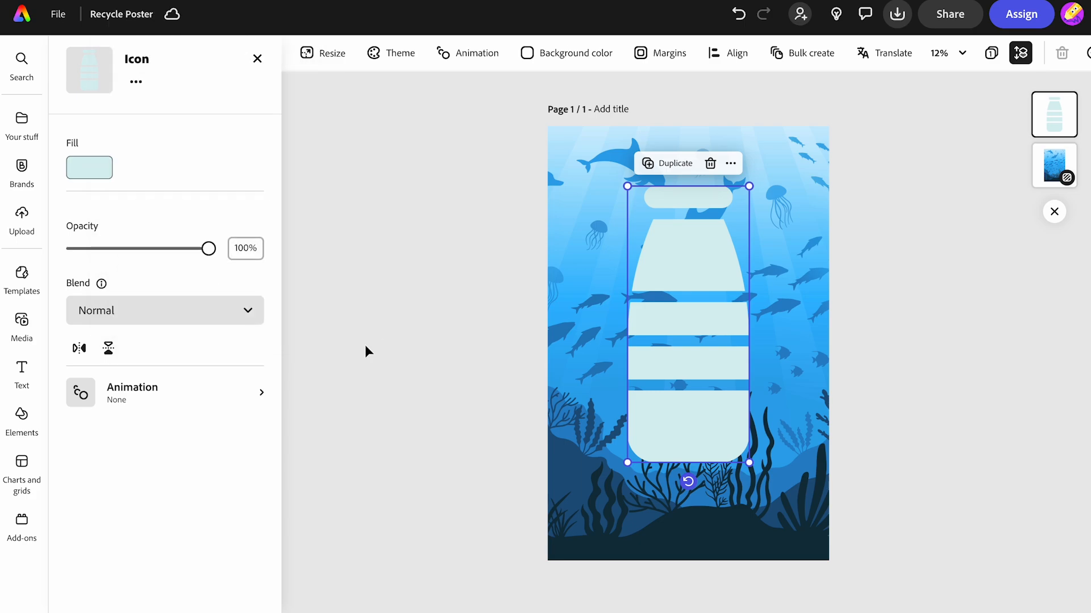
# Add a text box reading "Recycle for the life cycle" and apply the Dynamic text layout to it
pyautogui.click(22, 380)
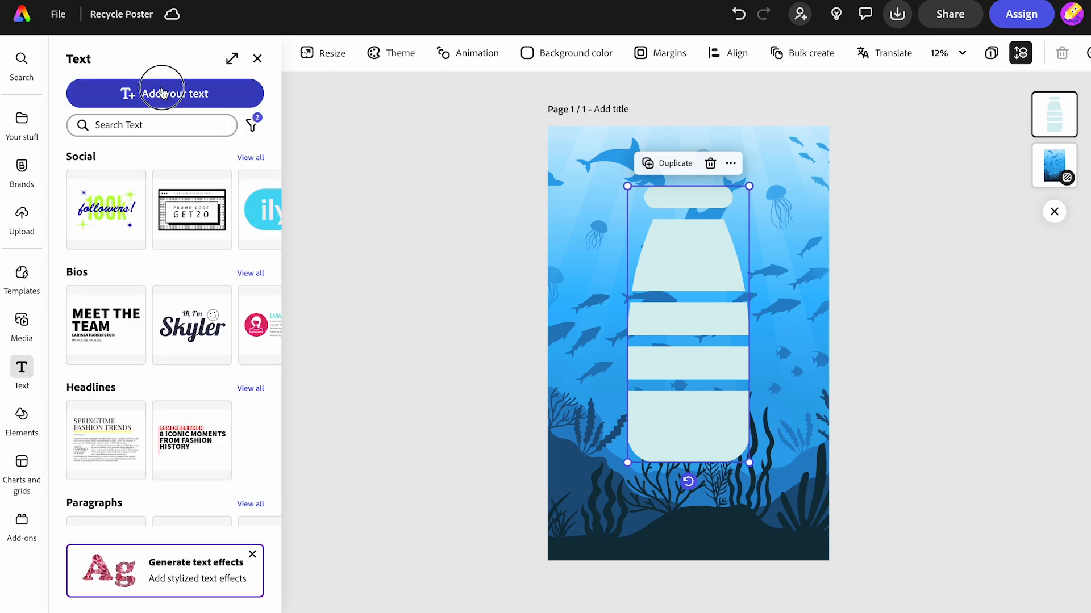
pyautogui.click(161, 91)
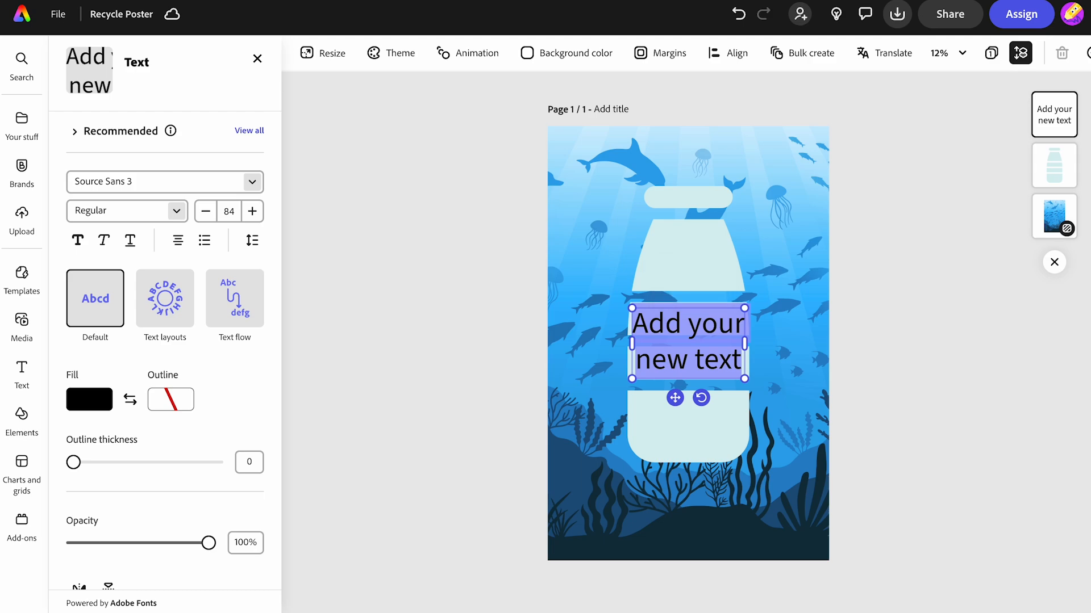
pyautogui.write('Recycle fr')
pyautogui.press('BackSpace')
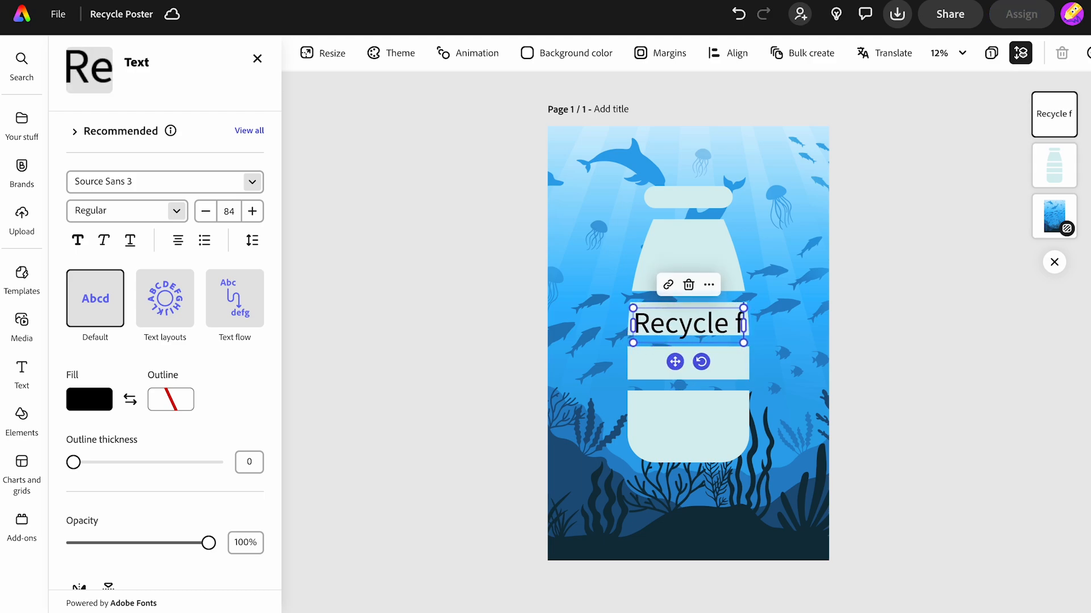
pyautogui.write('or the life cycle')
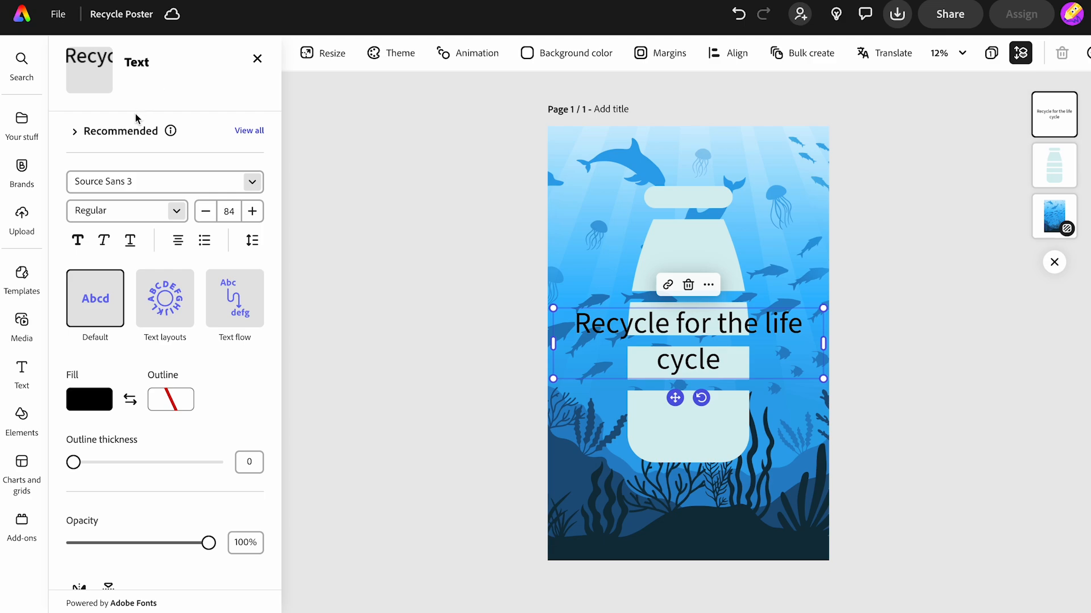
pyautogui.click(162, 306)
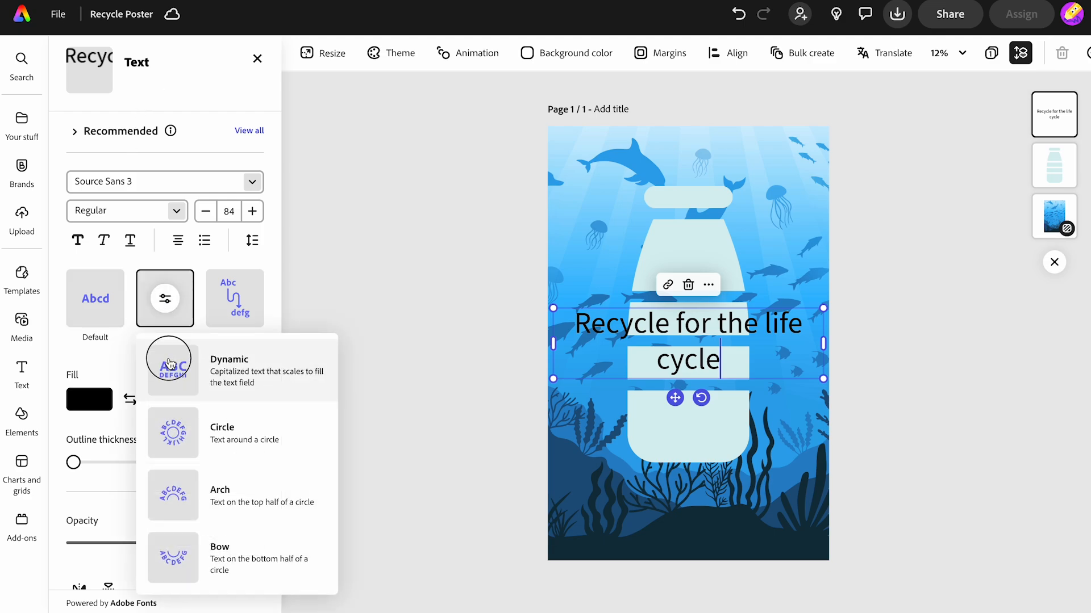
pyautogui.click(171, 363)
# Enlarge the slogan text until it is wider than the bottle and centre it horizontally over the bottle
pyautogui.moveTo(553, 310); pyautogui.dragTo(688, 205)
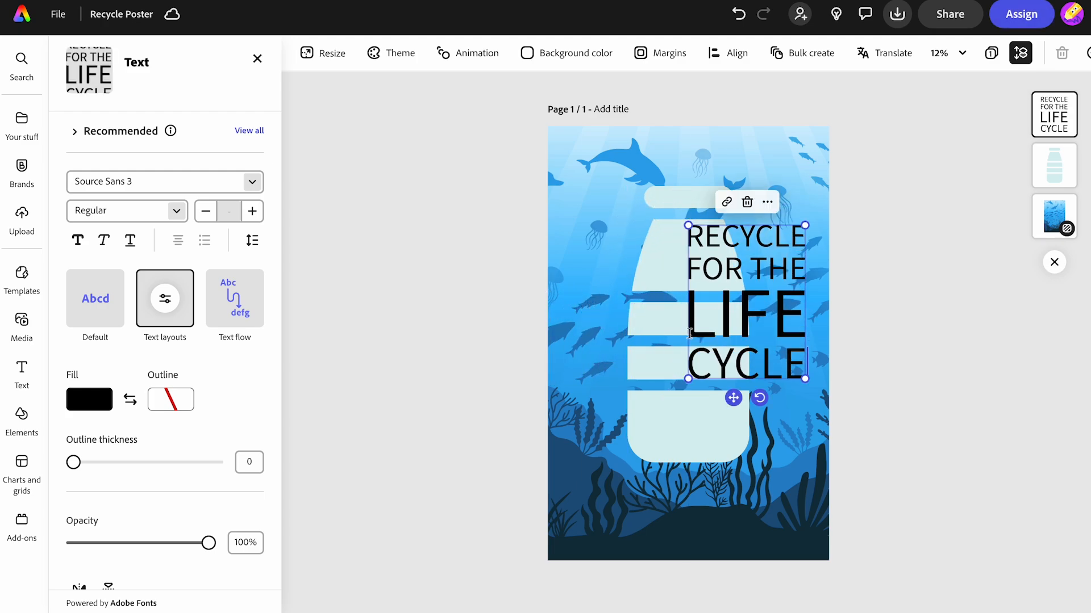
pyautogui.moveTo(688, 377); pyautogui.dragTo(636, 448)
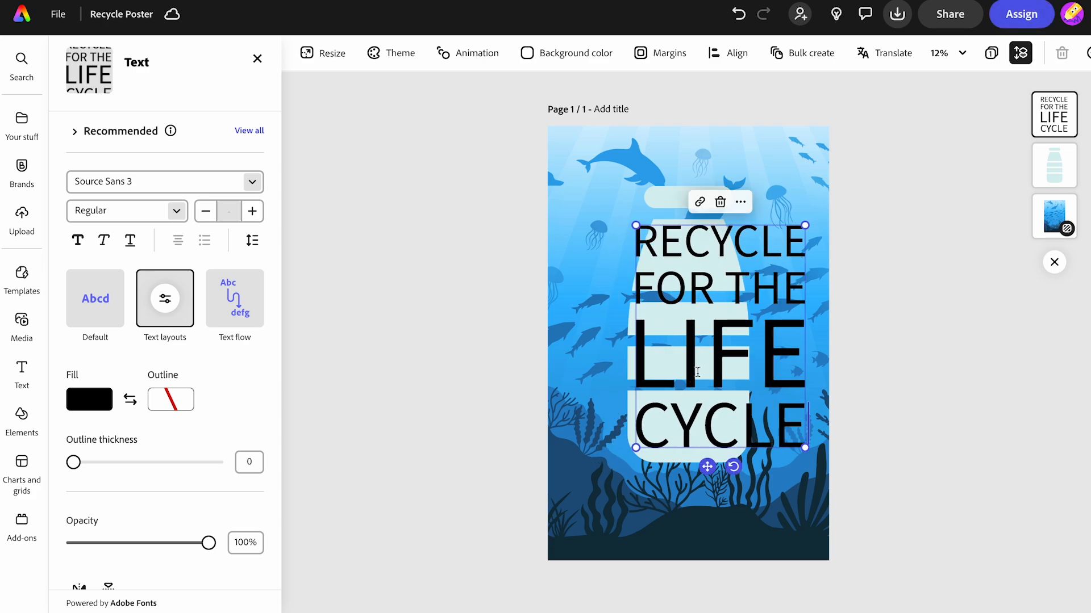
pyautogui.moveTo(705, 465); pyautogui.dragTo(672, 469)
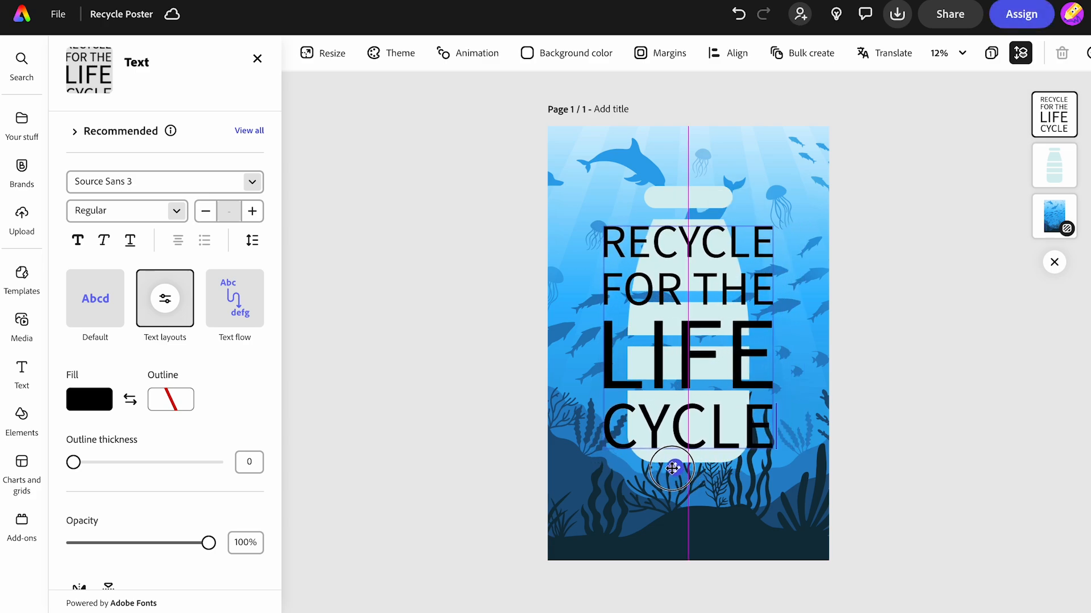
pyautogui.moveTo(672, 469); pyautogui.dragTo(673, 470)
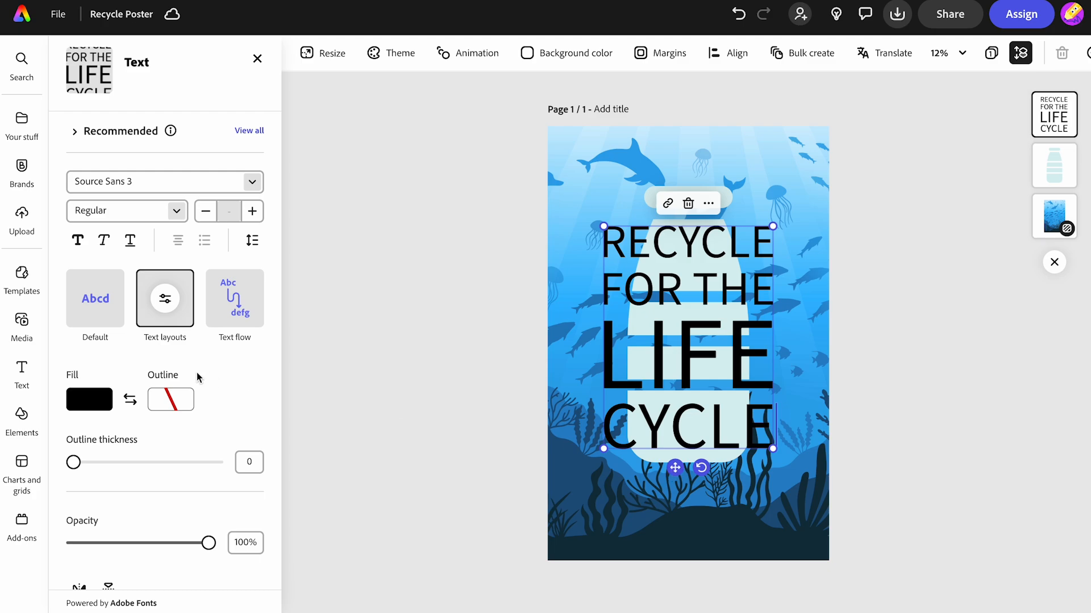
# Set the slogan text's fill color to white
pyautogui.click(89, 407)
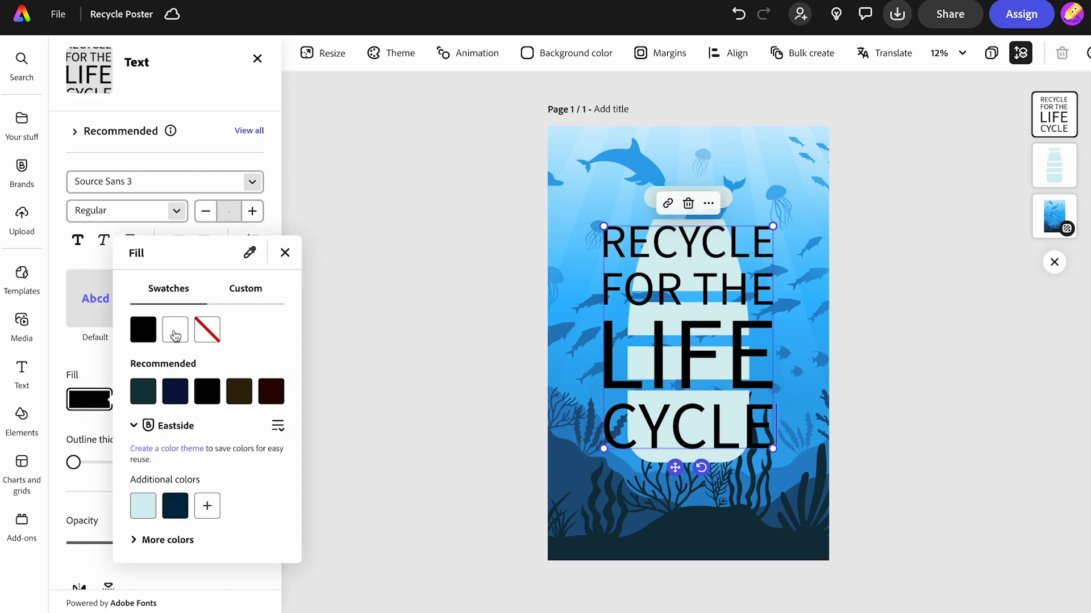
pyautogui.click(175, 336)
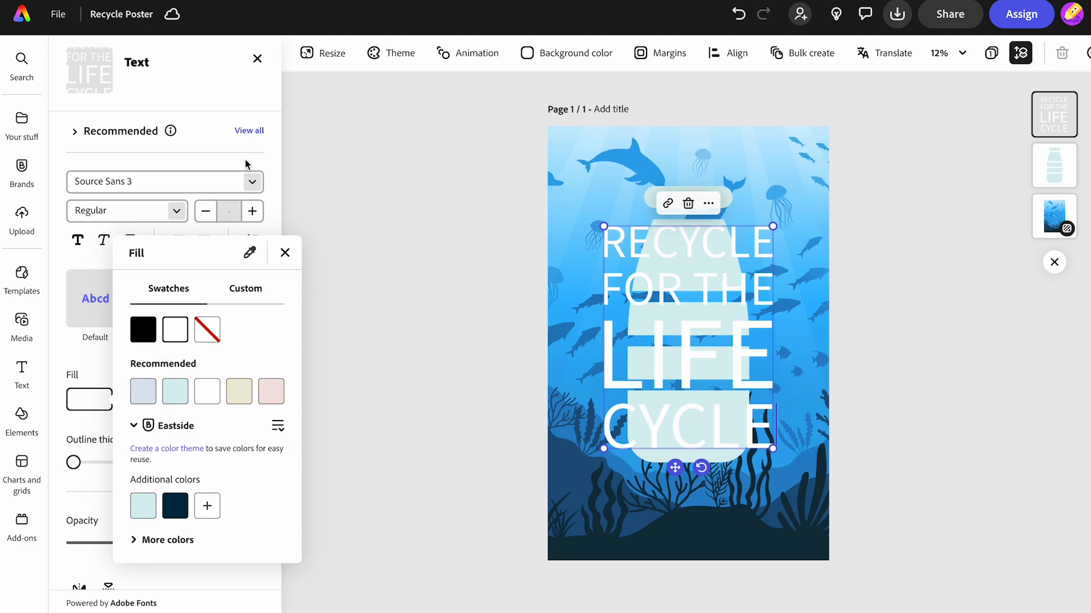
pyautogui.click(248, 136)
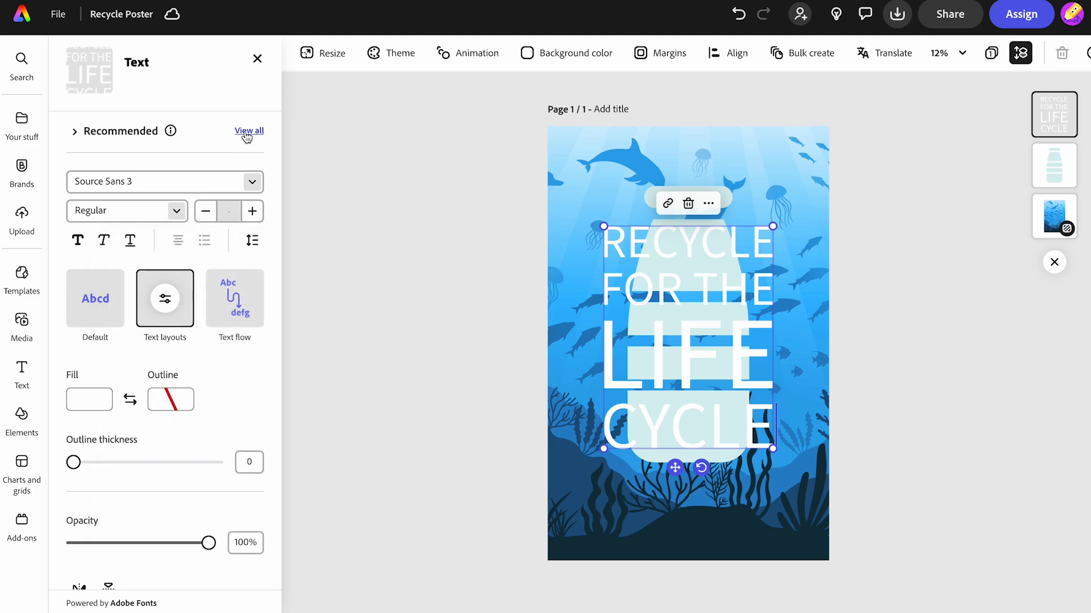
# Browse all recommended text styles for the slogan and apply the bold italic sans-serif style at the end of the list
pyautogui.click(243, 132)
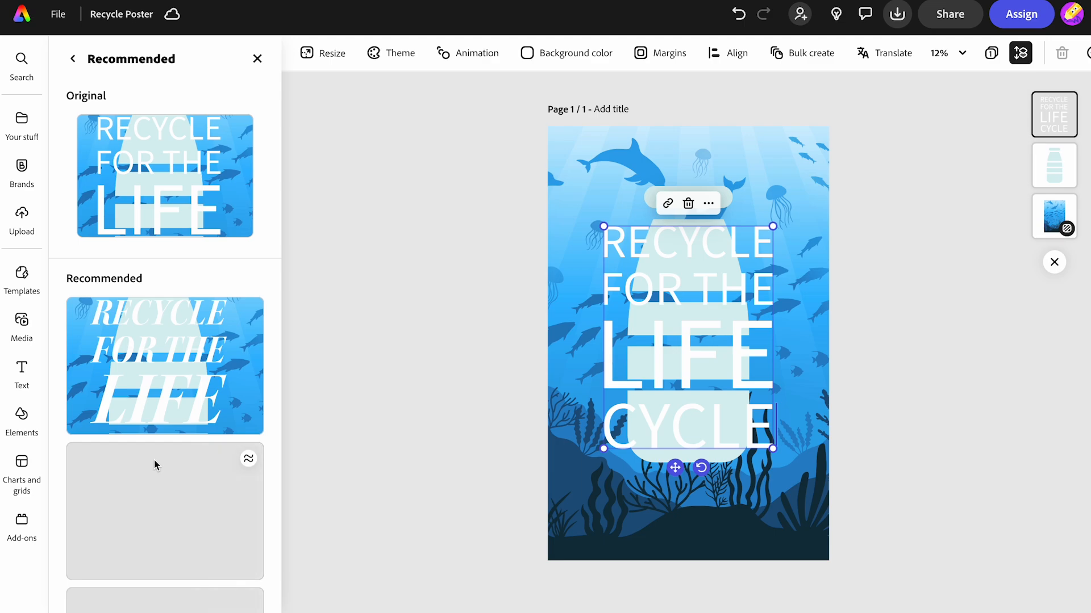
pyautogui.scroll(-1, 155, 460)
pyautogui.scroll(-5, 154, 461)
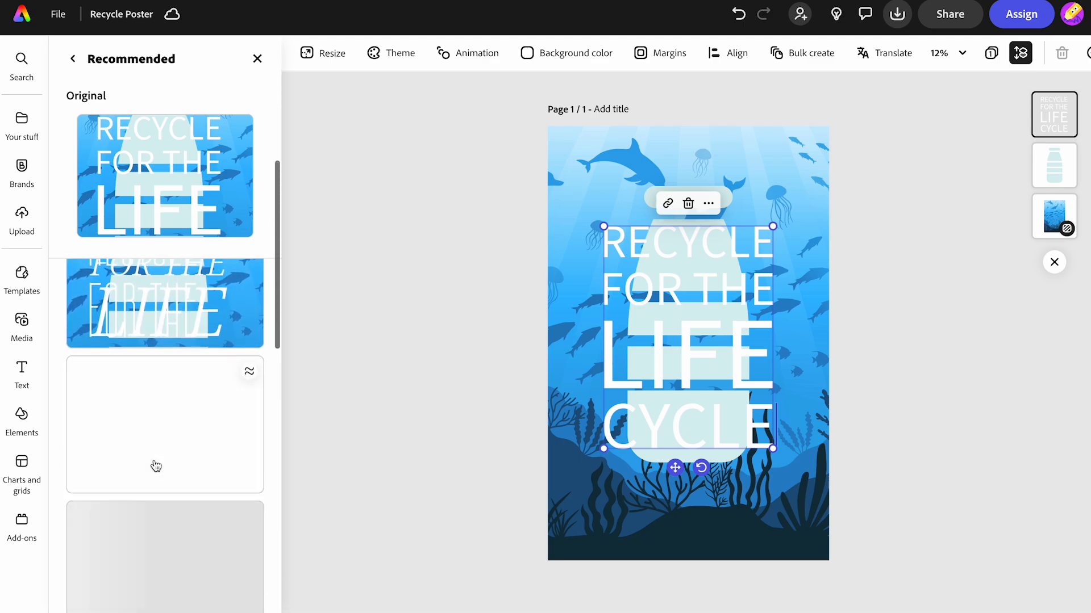
pyautogui.scroll(-4, 154, 460)
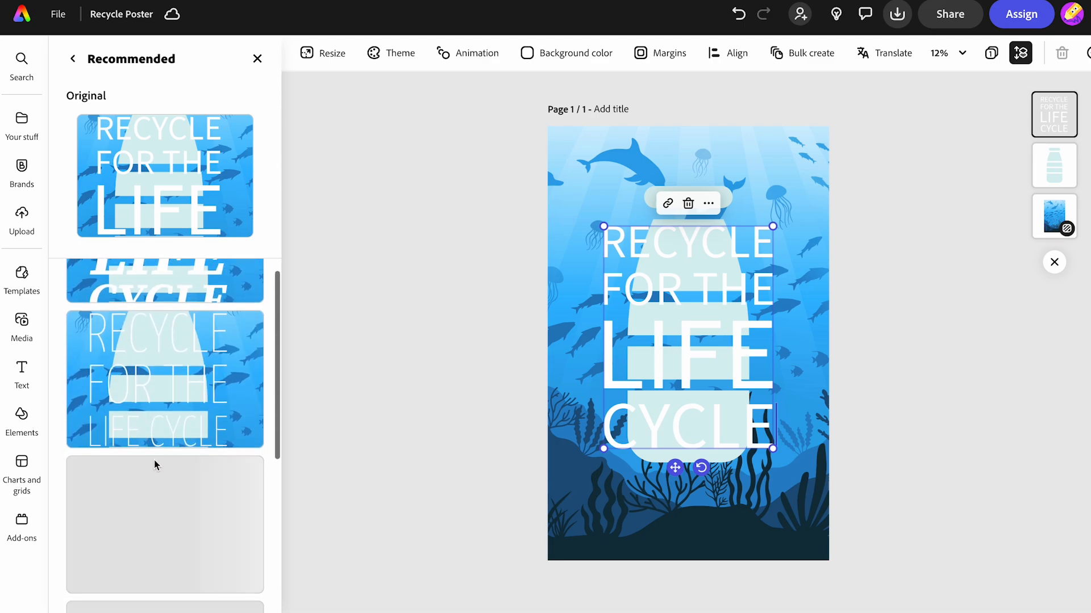
pyautogui.scroll(-5, 155, 467)
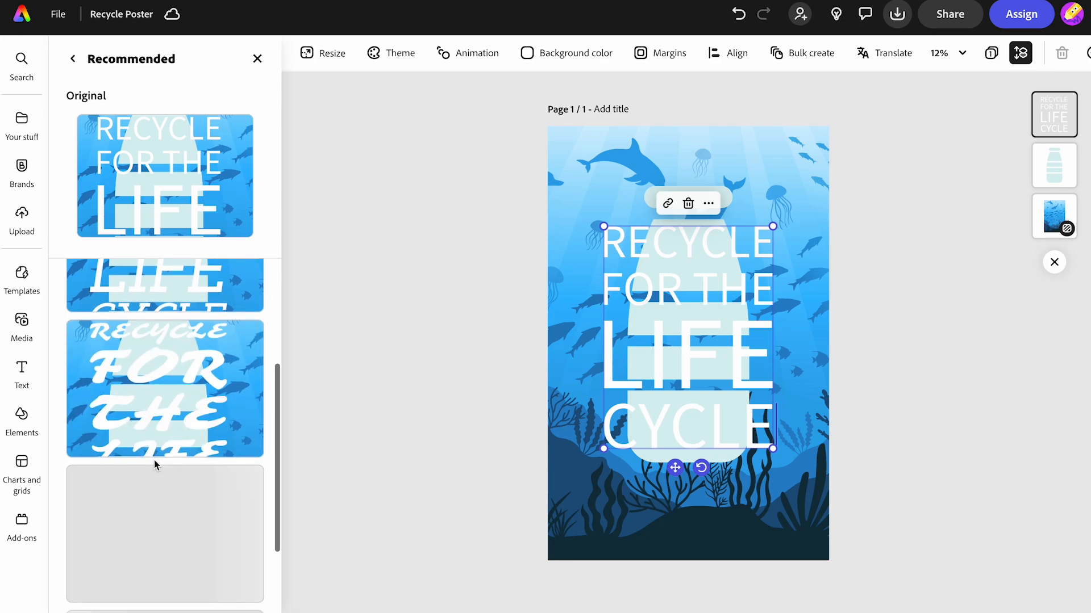
pyautogui.scroll(-2, 156, 466)
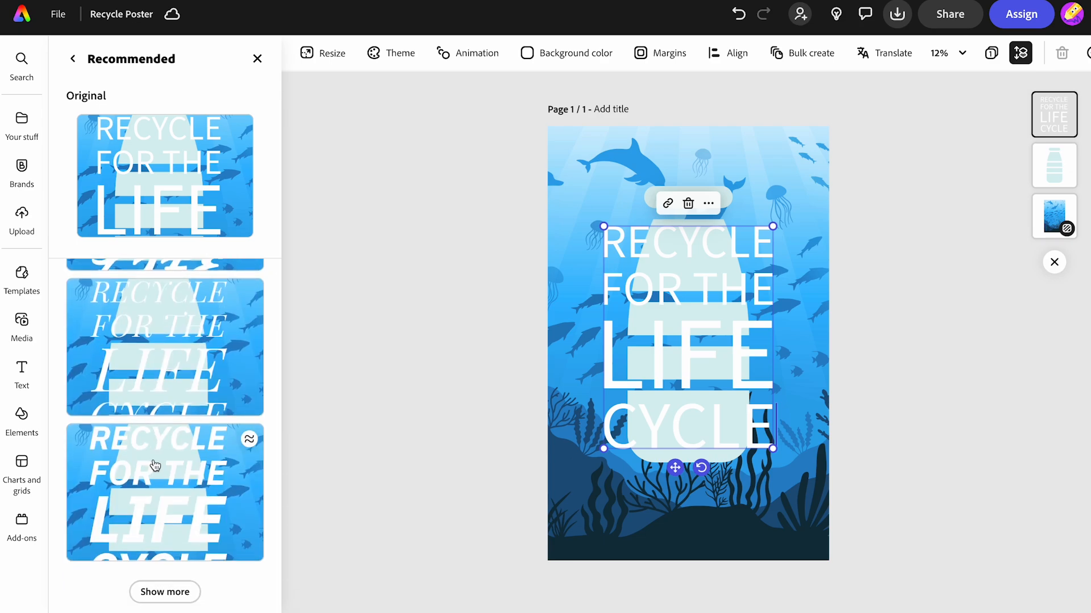
pyautogui.click(152, 482)
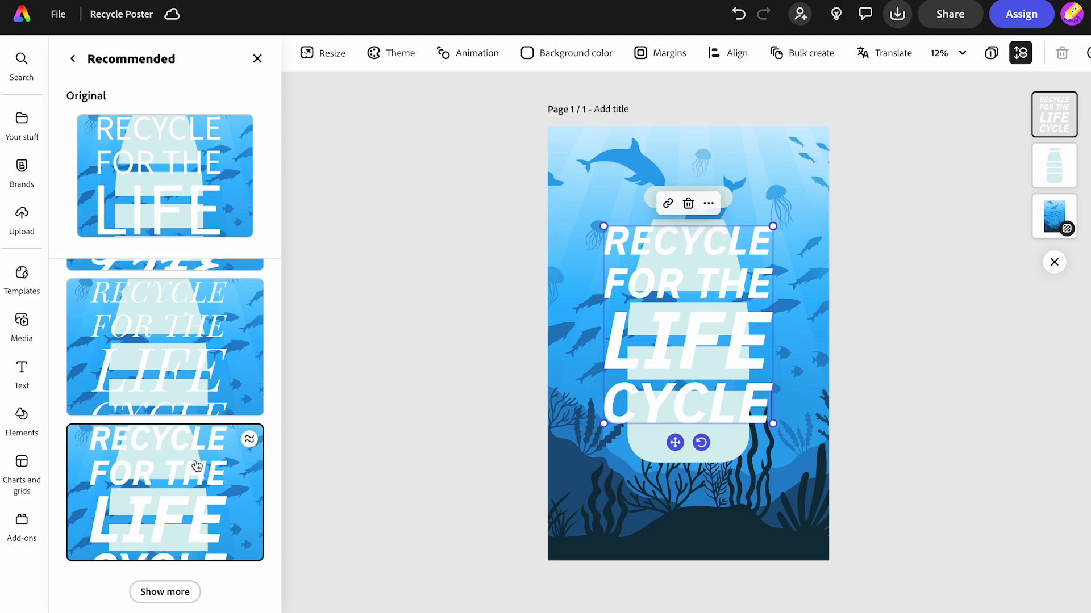
# Enlarge the slogan text to nearly three quarters of the poster's width and recentre it over the bottle
pyautogui.moveTo(603, 425); pyautogui.dragTo(566, 466)
pyautogui.moveTo(653, 487); pyautogui.dragTo(676, 463)
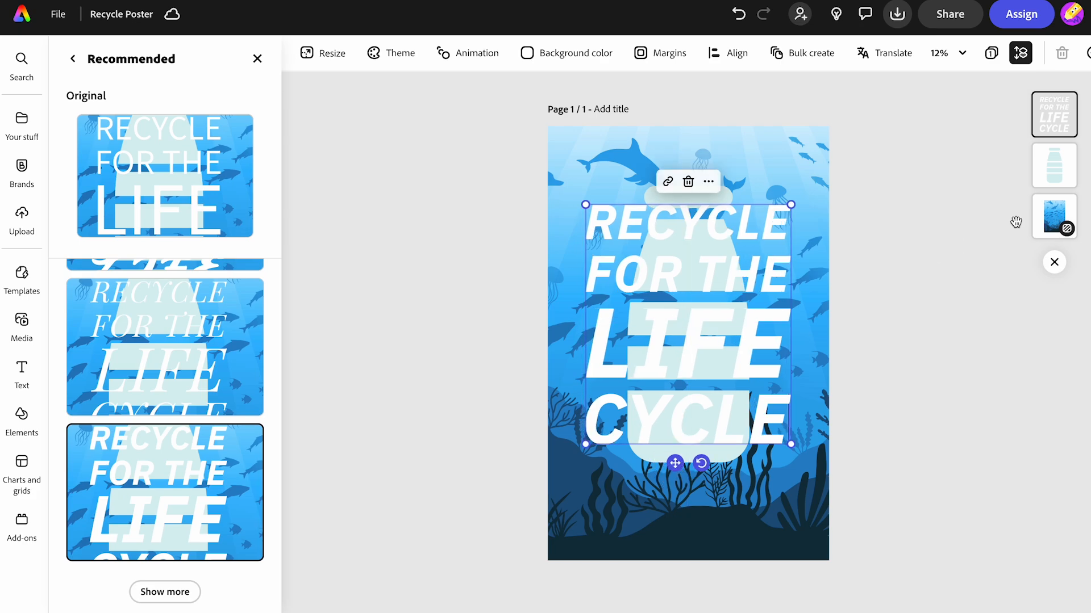
# Try grey, lavender and blue fill swatches on the bottle icon, ending with light blue #A8D9FF
pyautogui.click(1057, 179)
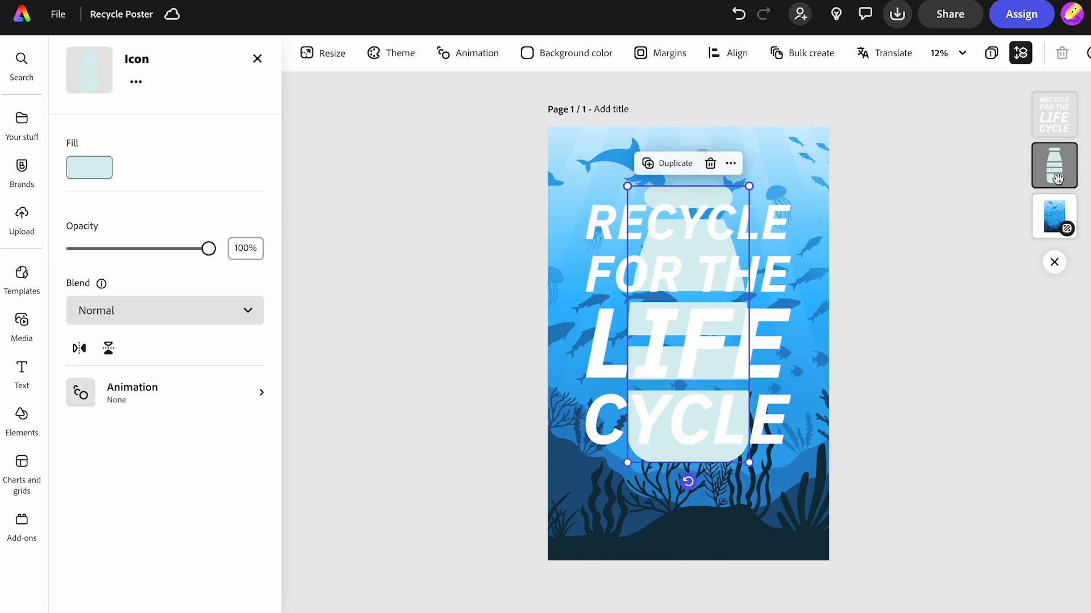
pyautogui.click(86, 169)
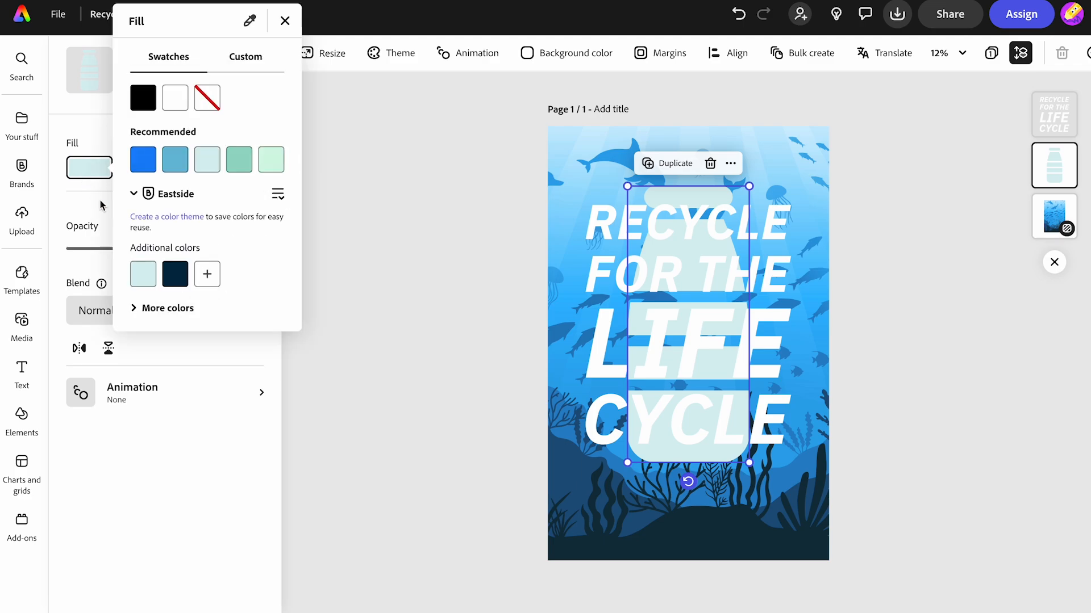
pyautogui.click(153, 310)
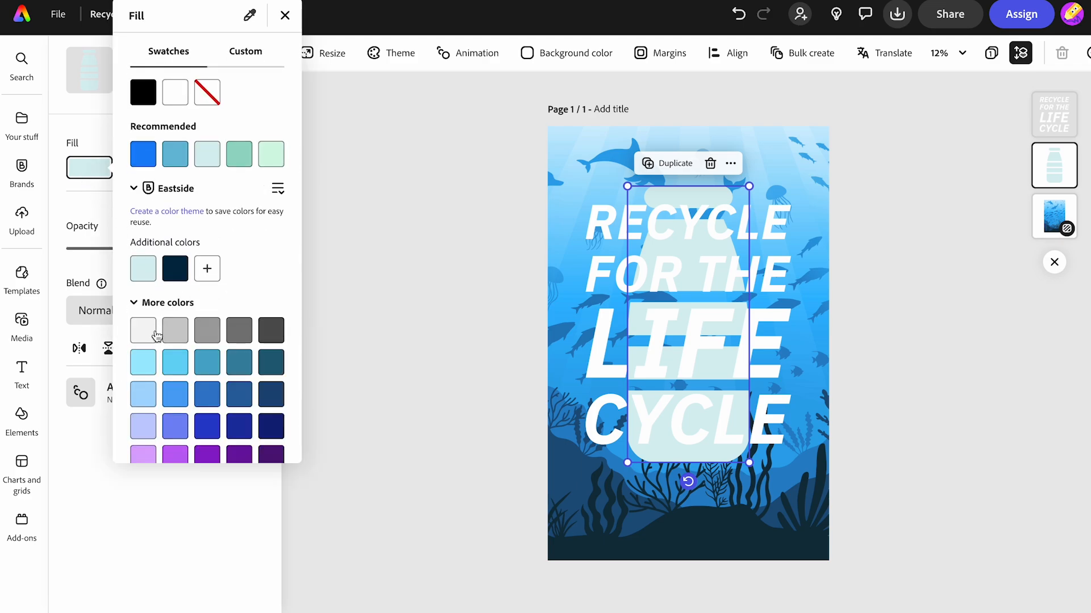
pyautogui.click(150, 337)
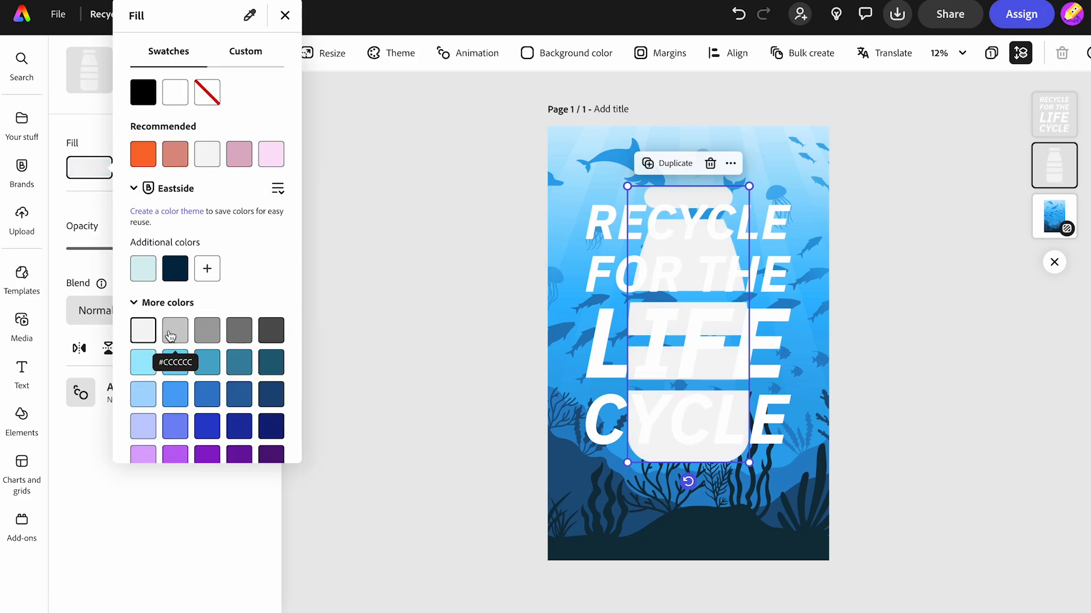
pyautogui.click(170, 336)
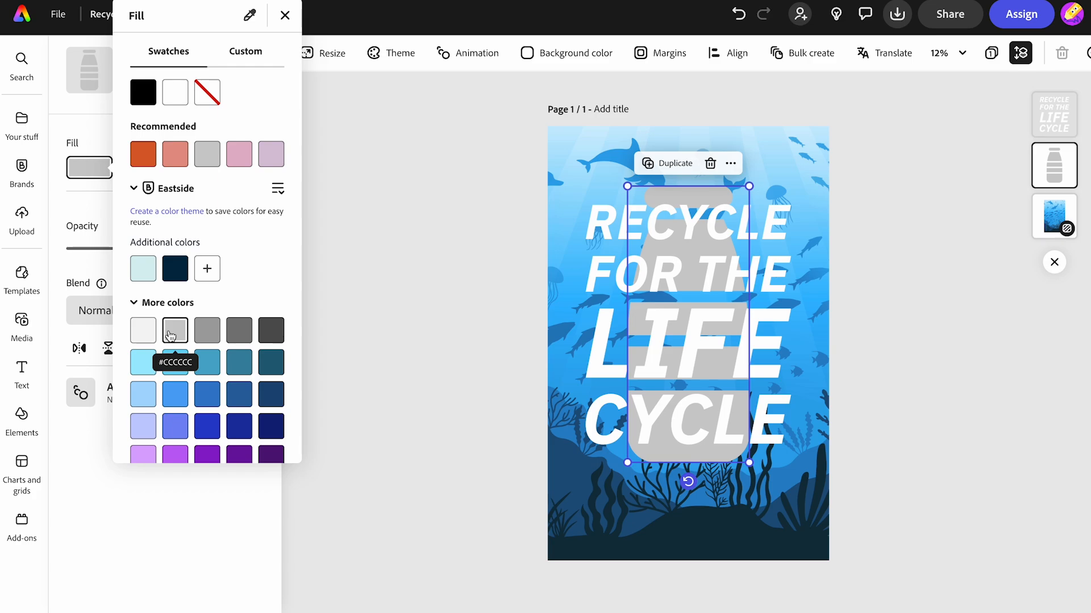
pyautogui.click(143, 425)
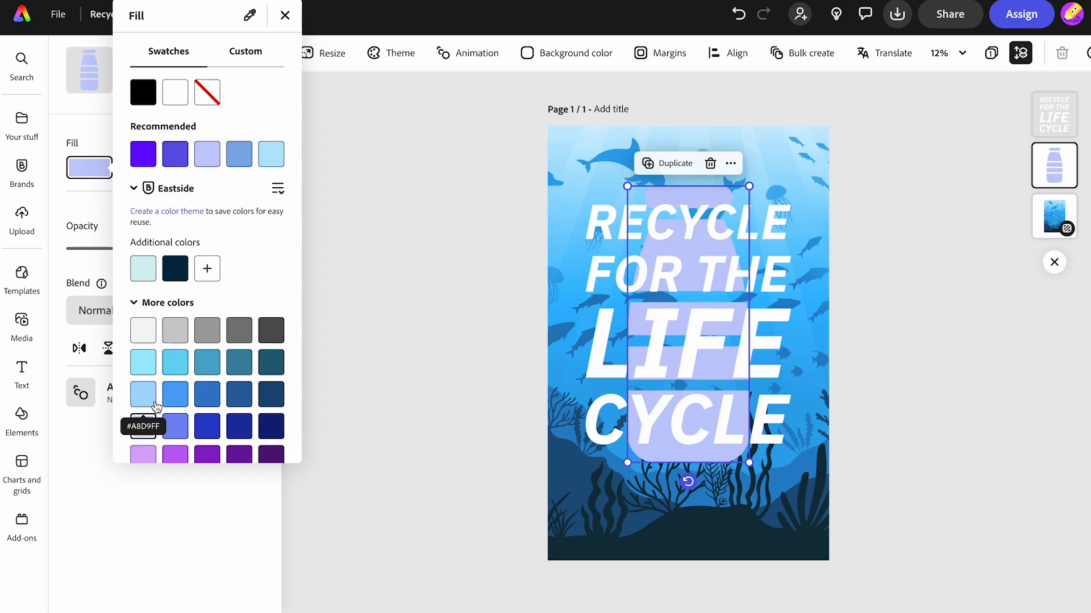
pyautogui.click(147, 399)
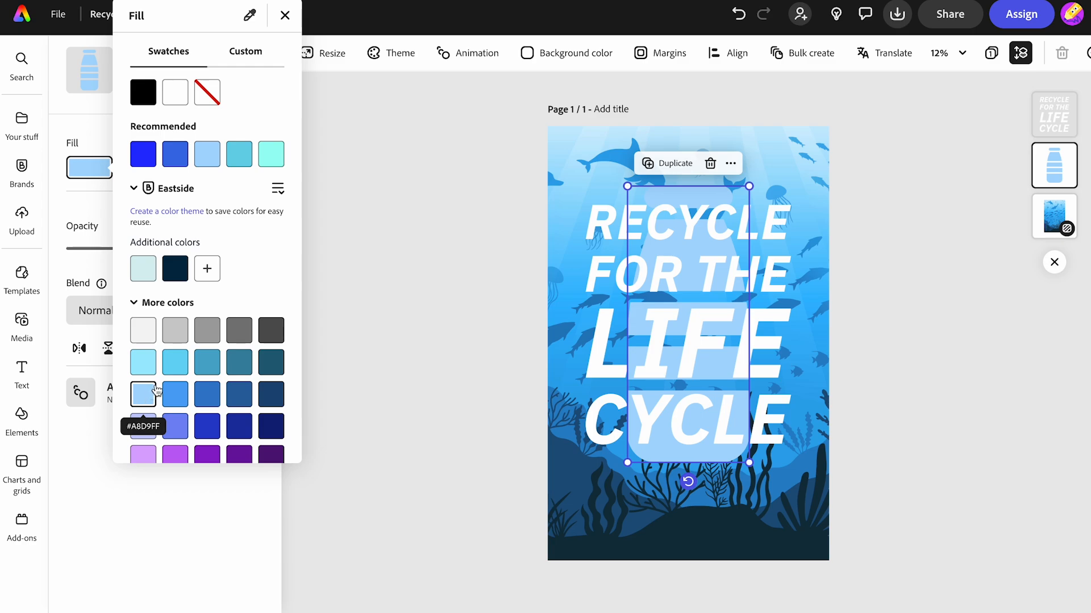
pyautogui.click(170, 392)
pyautogui.click(147, 398)
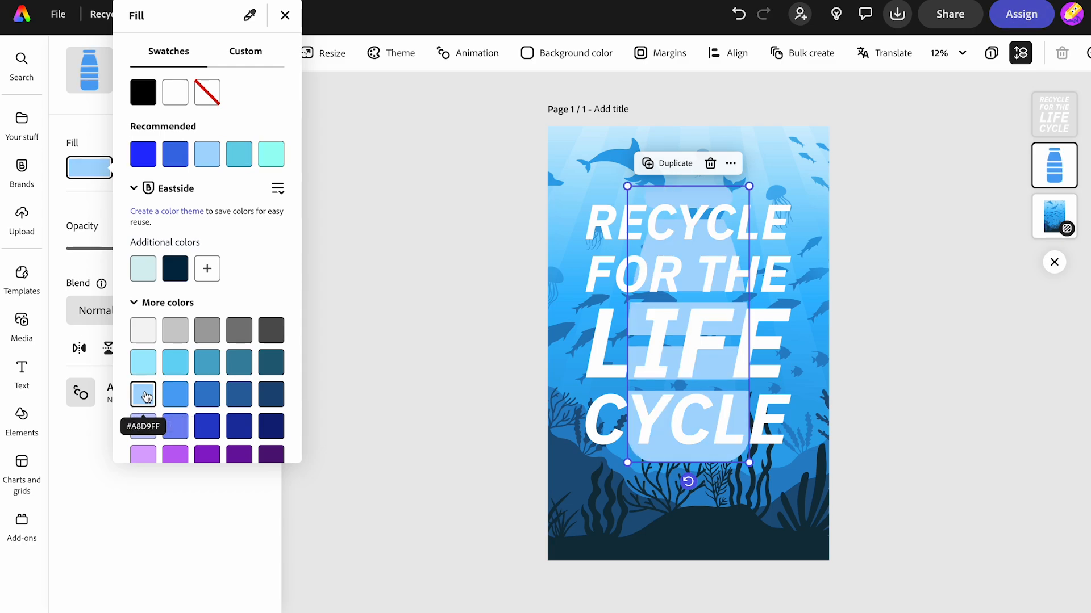
# Fine-tune the bottle icon's fill to the muted custom color #B5D3EB and deselect the icon
pyautogui.click(245, 52)
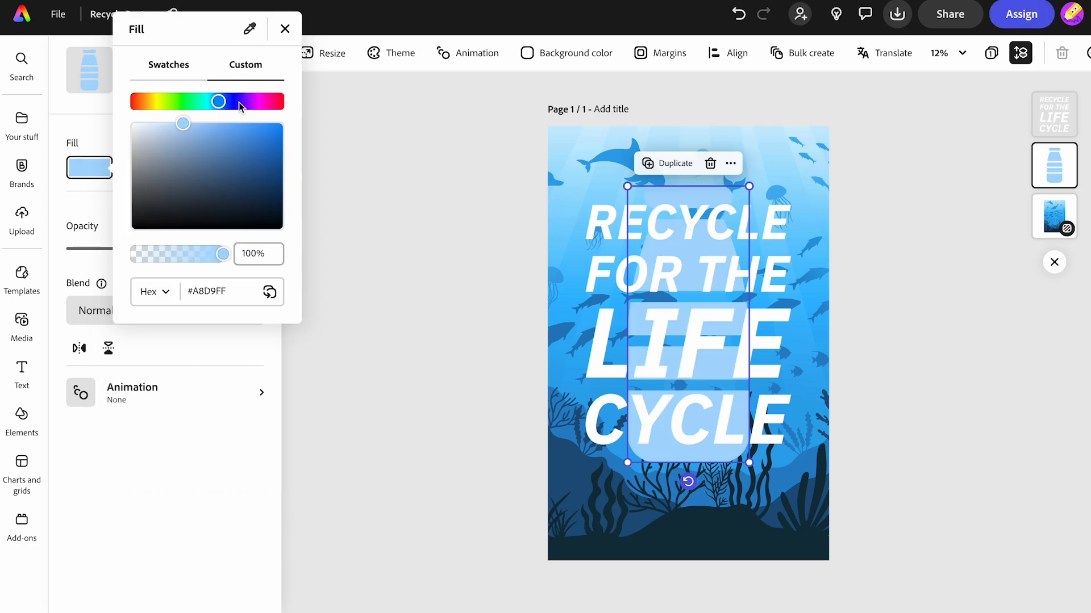
pyautogui.moveTo(186, 133)
pyautogui.mouseDown()
pyautogui.moveTo(150, 135)
pyautogui.moveTo(166, 132)
pyautogui.mouseUp()
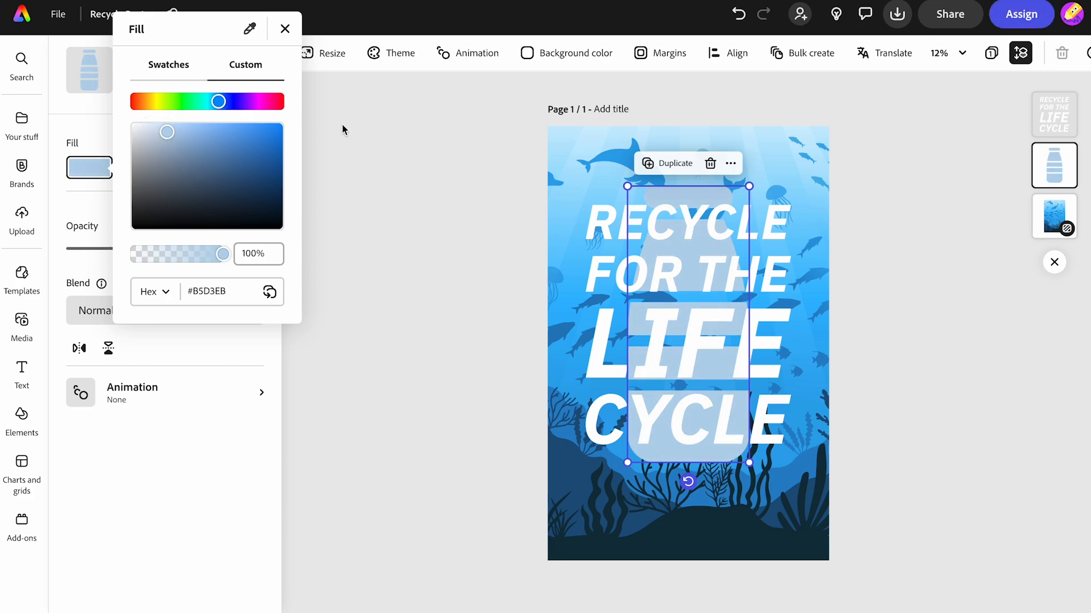
pyautogui.click(472, 204)
pyautogui.click(467, 219)
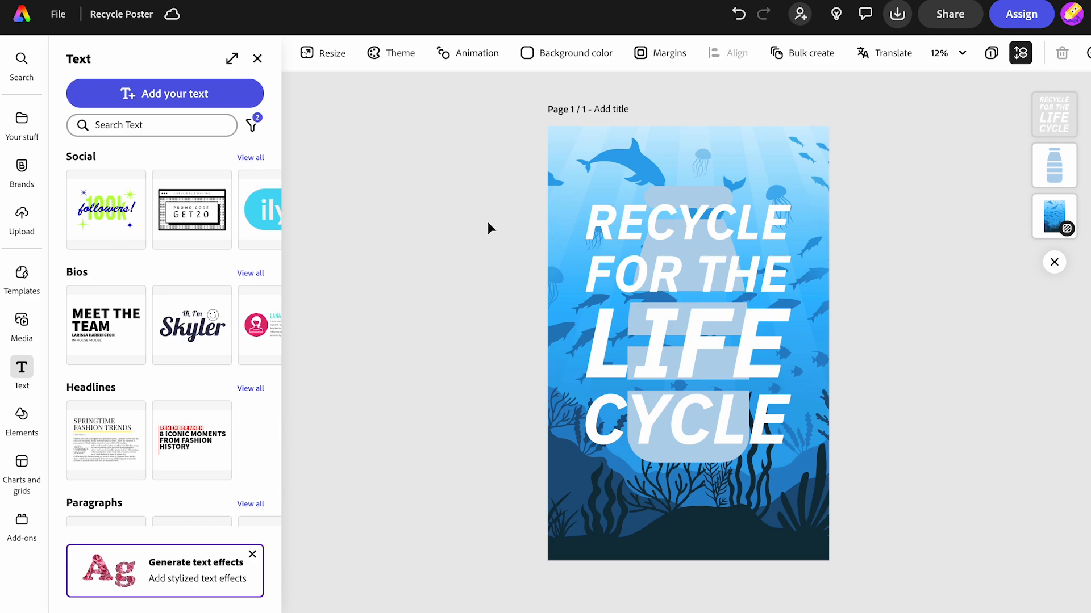
# Change the slogan's font to Bebas Neue Bold and centre the text over the bottle icon
pyautogui.click(623, 320)
pyautogui.click(159, 181)
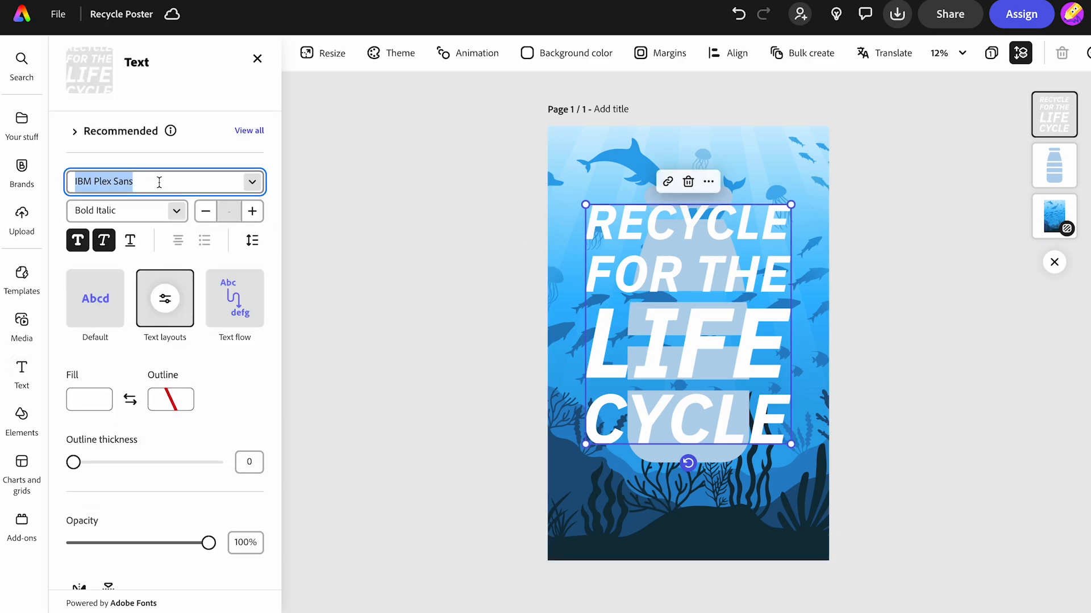
pyautogui.write('bebas')
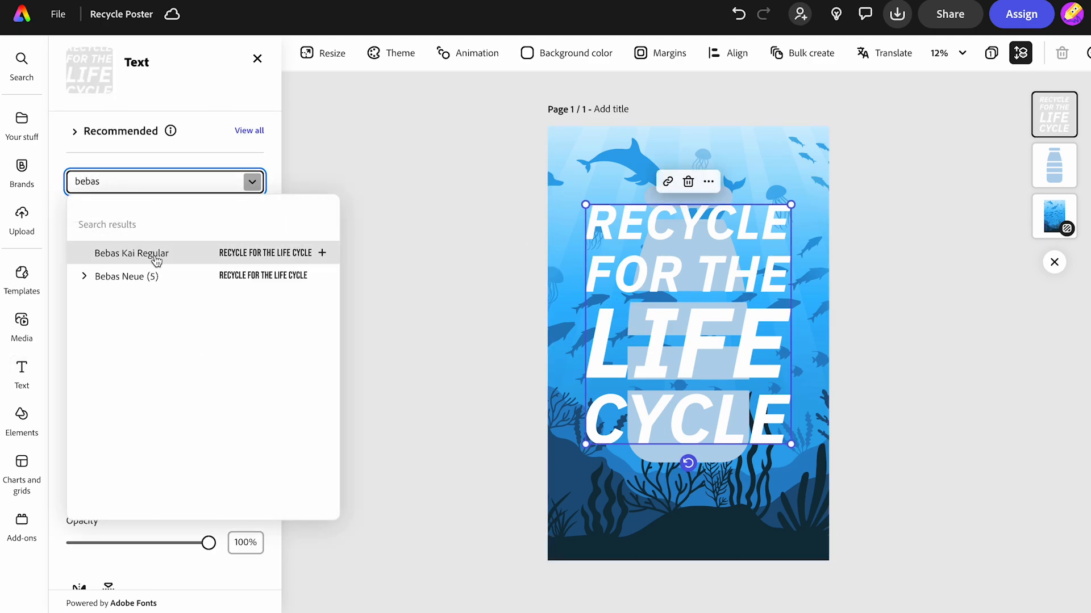
pyautogui.click(86, 277)
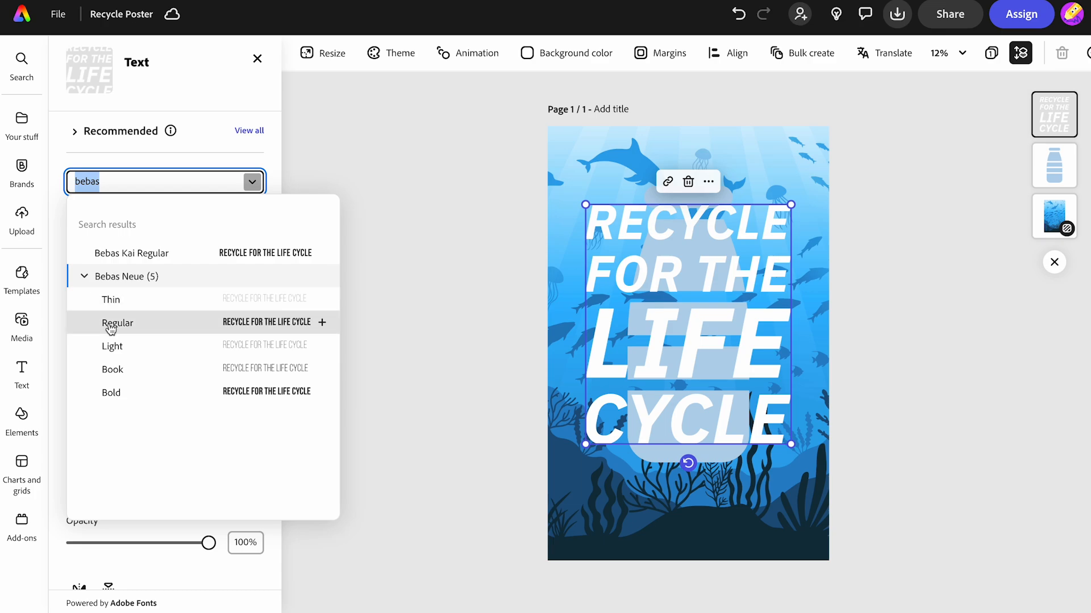
pyautogui.click(112, 392)
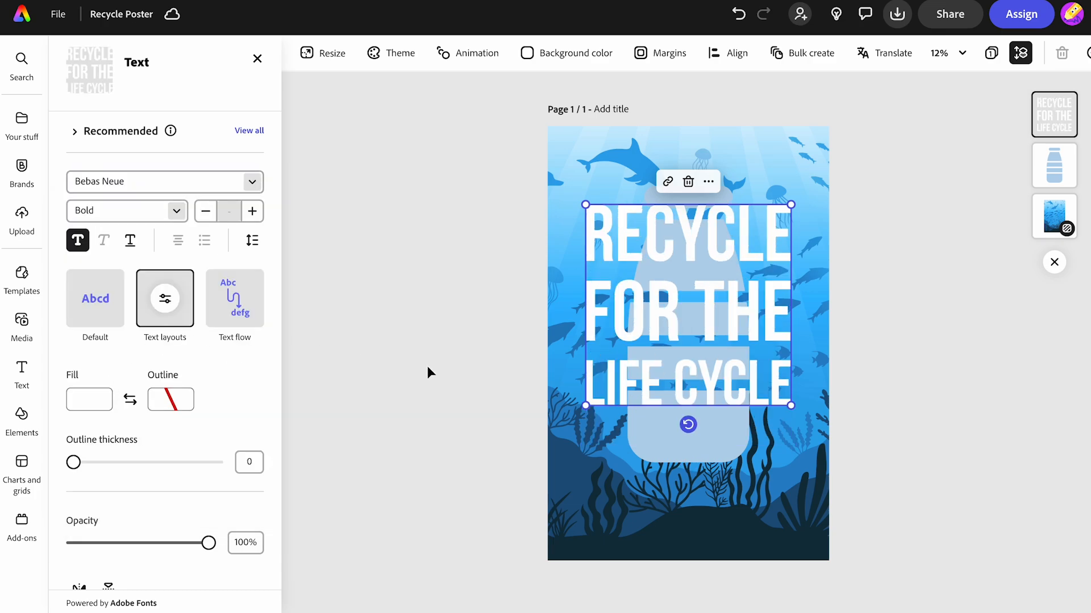
pyautogui.moveTo(697, 302); pyautogui.dragTo(696, 322)
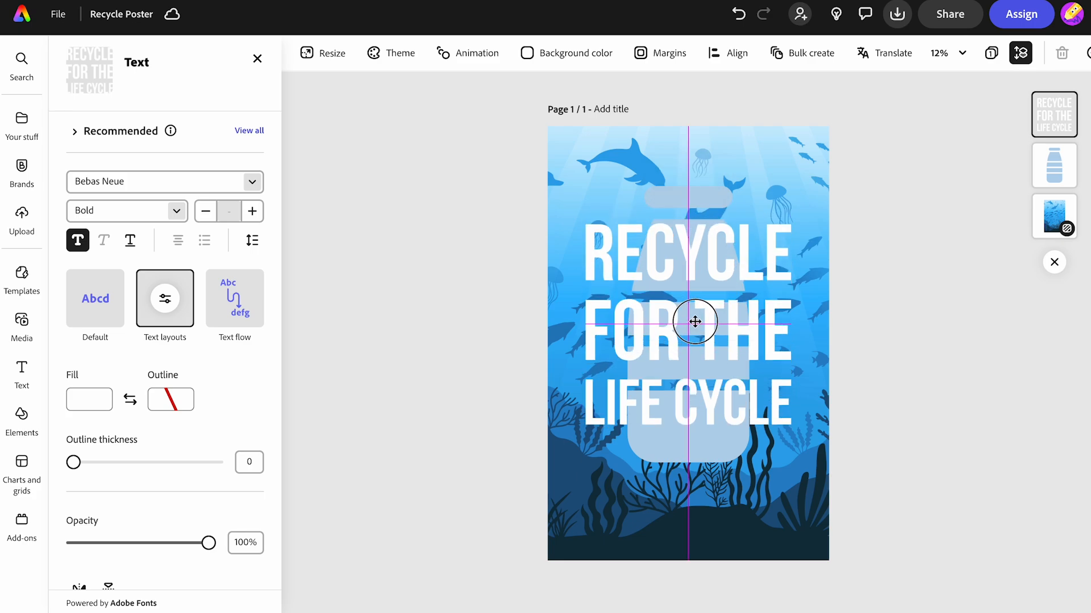
pyautogui.click(451, 406)
# Duplicate the slogan text, move the copy to the bottom of the poster and shrink it to less than half size
pyautogui.click(657, 325)
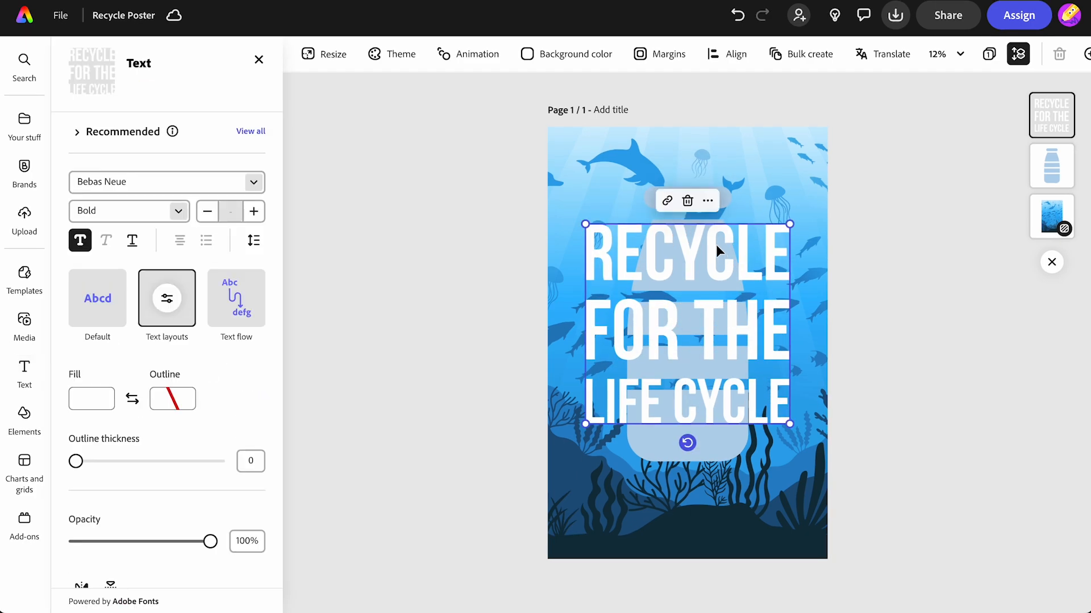
pyautogui.click(708, 204)
pyautogui.click(731, 277)
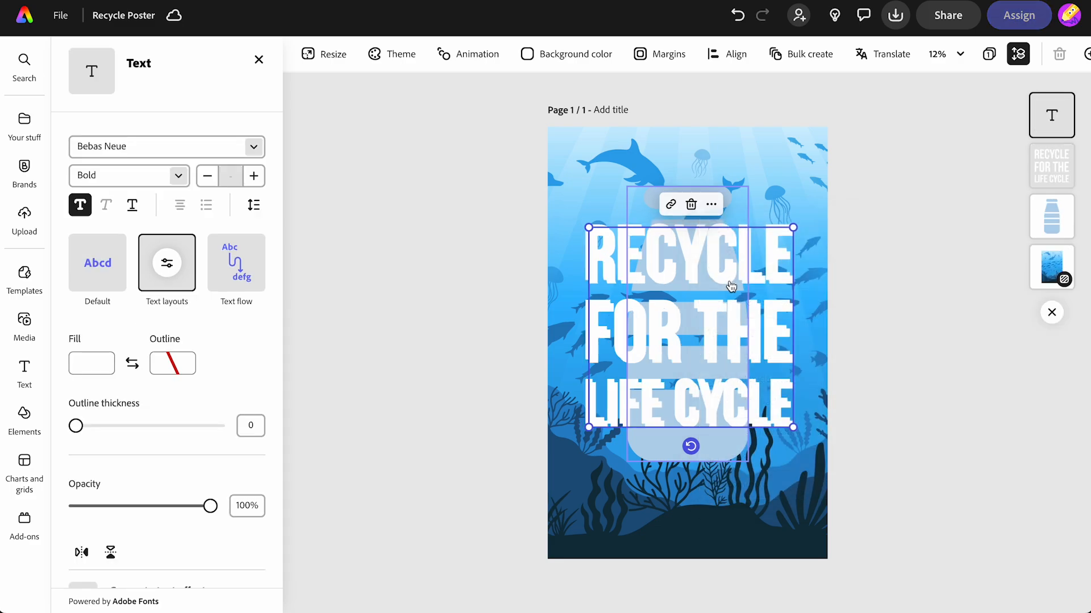
pyautogui.moveTo(660, 324); pyautogui.dragTo(632, 455)
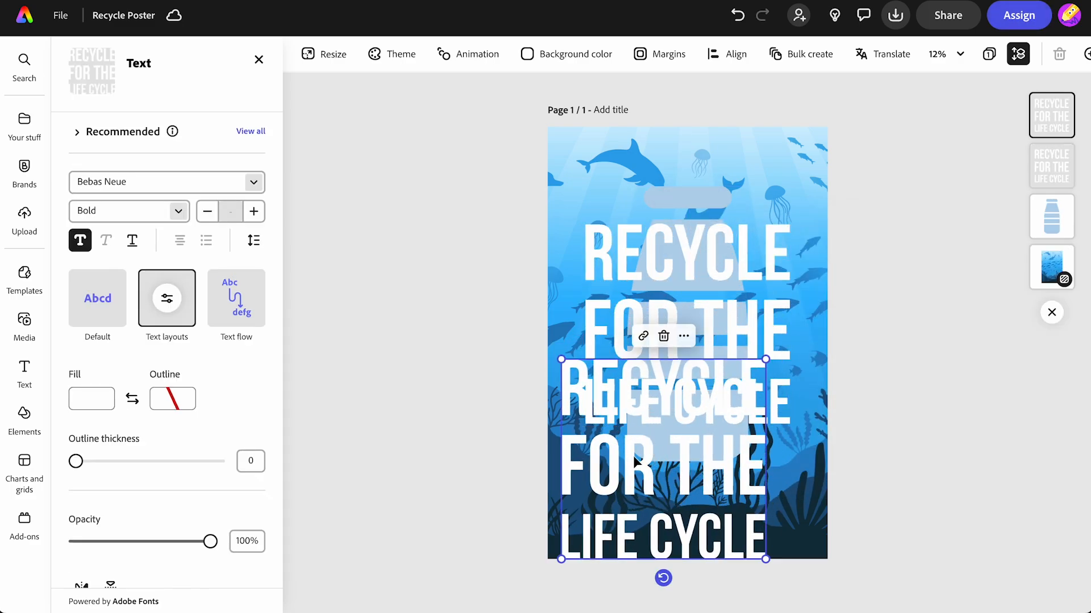
pyautogui.moveTo(561, 359); pyautogui.dragTo(677, 472)
# Replace the copied text's wording with "REDUCE REUSE RECYCLE", one word per line
pyautogui.doubleClick(691, 511)
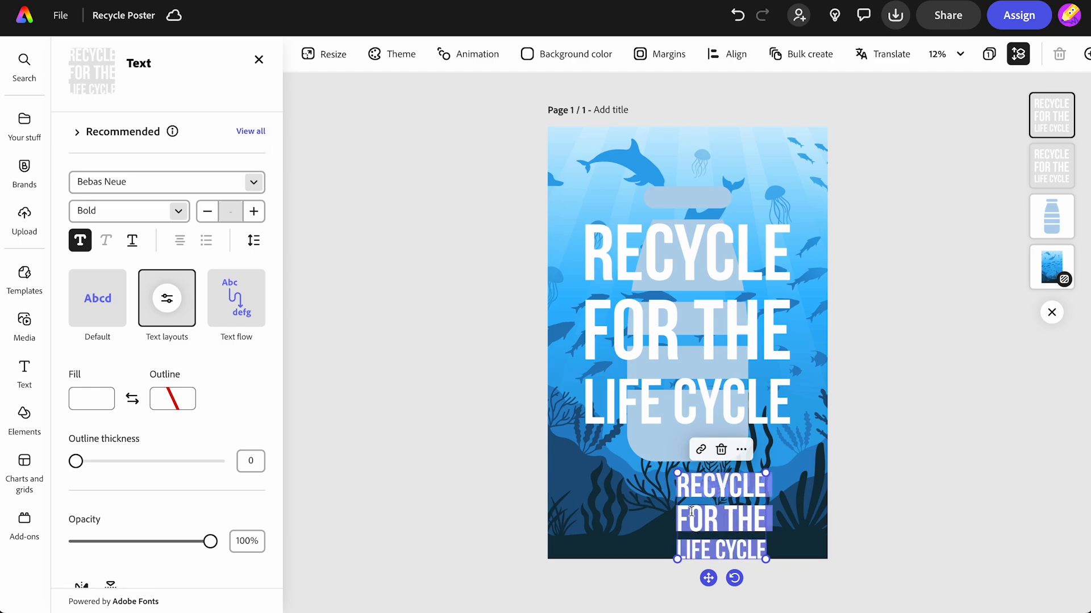
pyautogui.write('REDUCE ')
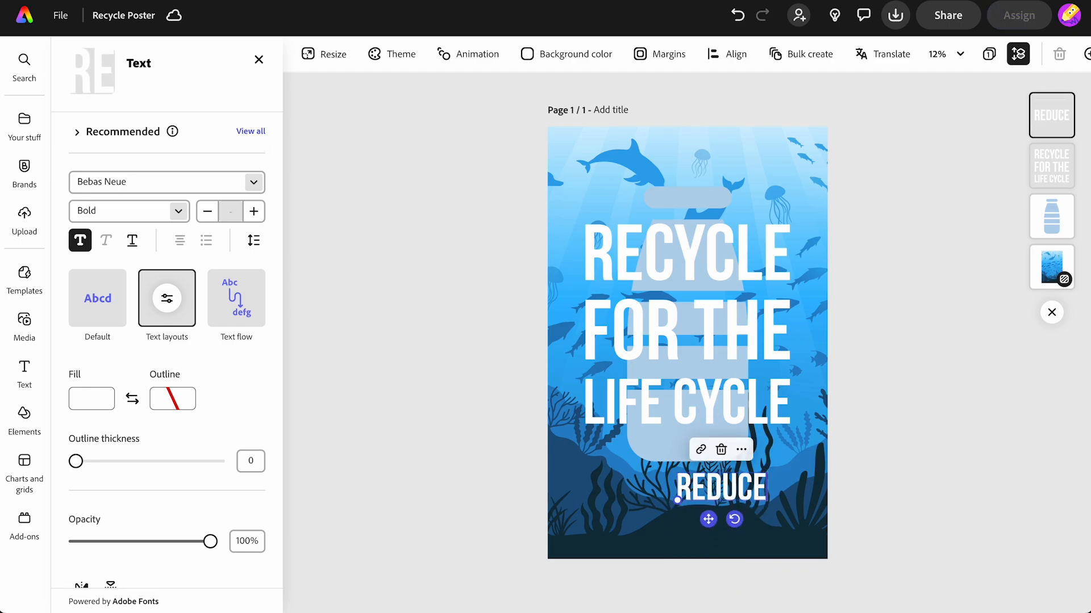
pyautogui.write('REUSE')
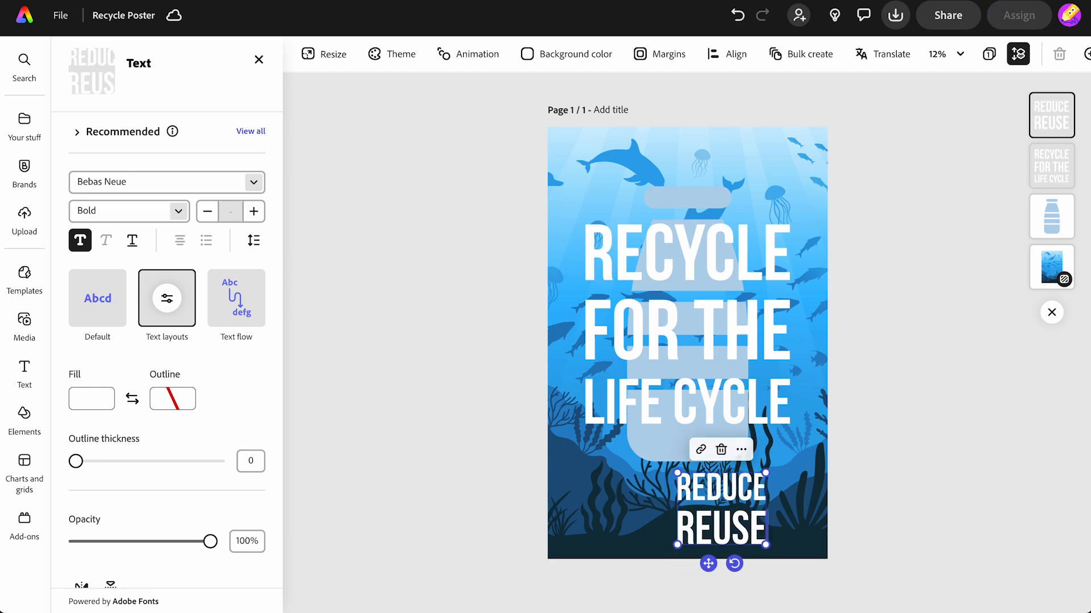
pyautogui.press('Return')
pyautogui.write('RECYC')
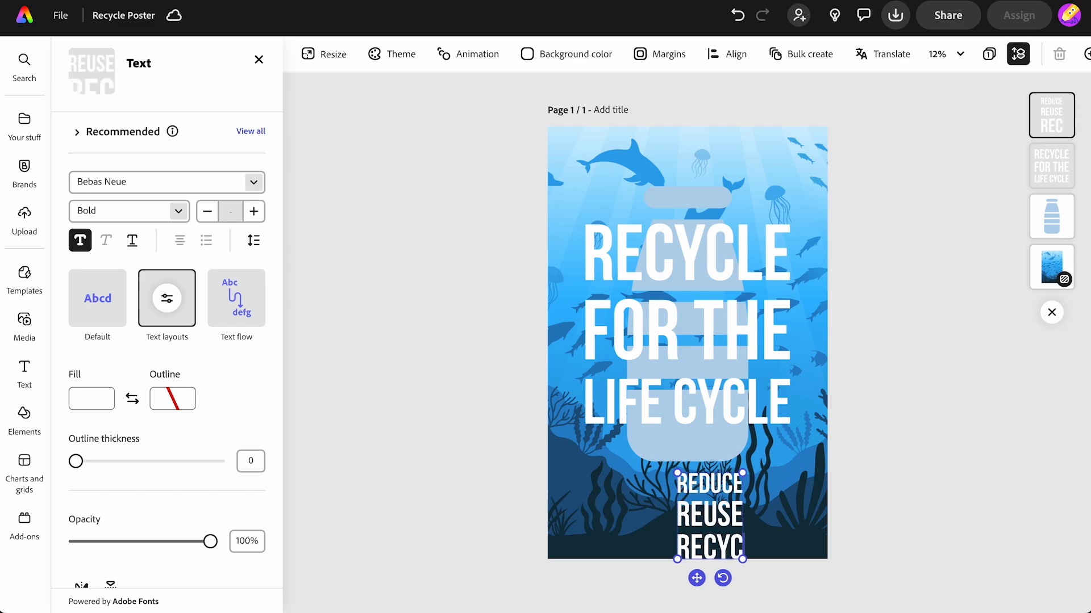
pyautogui.write('LE')
# Shrink the "REDUCE REUSE RECYCLE" text and place it in the poster's lower-left corner, aligned with the slogan's left edge
pyautogui.moveTo(752, 476); pyautogui.dragTo(710, 521)
pyautogui.moveTo(680, 577); pyautogui.dragTo(588, 554)
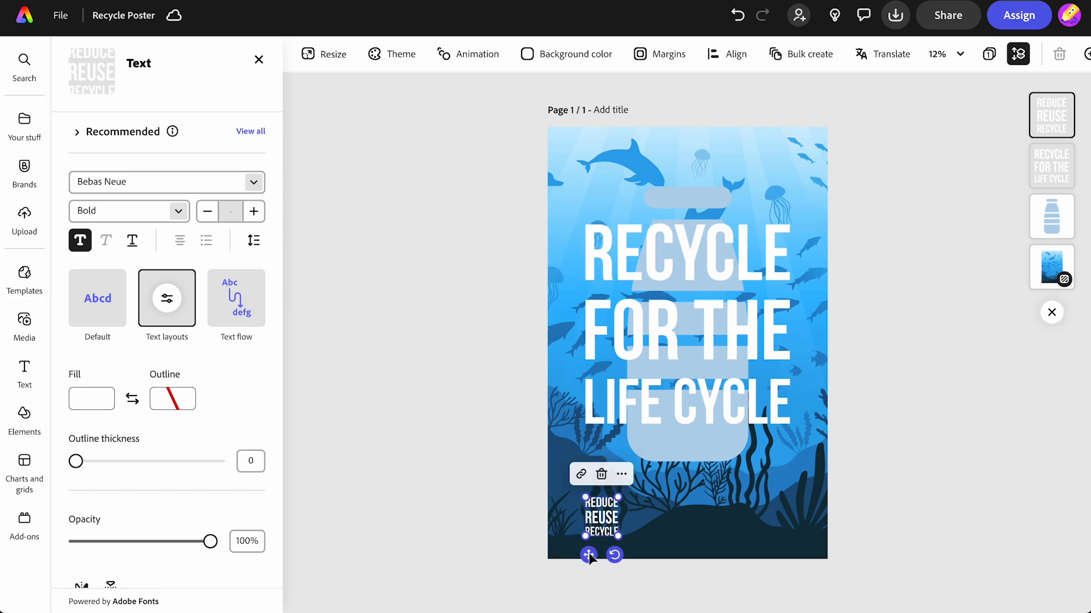
pyautogui.click(458, 529)
# Find a "recycle" icon and place the solid three-arrow recycling symbol just right of the "REDUCE REUSE RECYCLE" text
pyautogui.scroll(5, 457, 530)
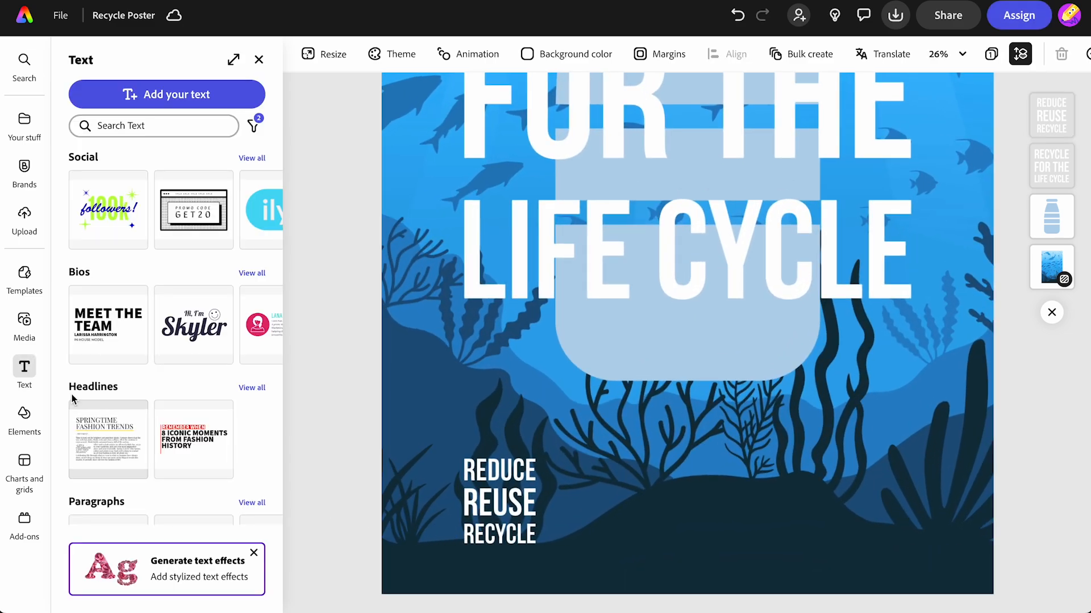
pyautogui.click(24, 412)
pyautogui.click(114, 124)
pyautogui.write('recycle')
pyautogui.press('Return')
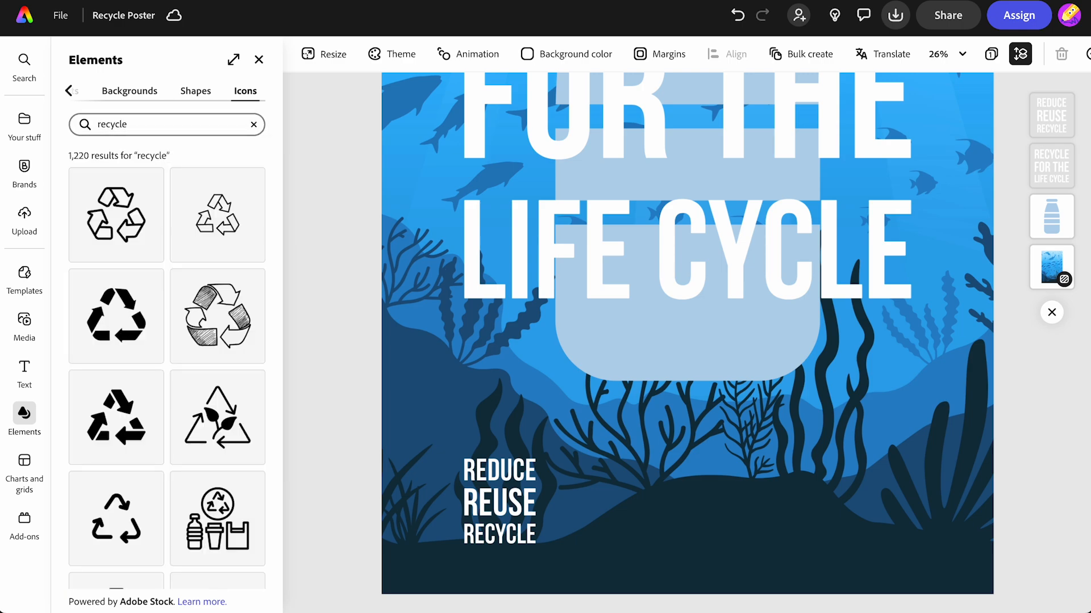
pyautogui.scroll(-1, 130, 430)
pyautogui.scroll(-3, 130, 430)
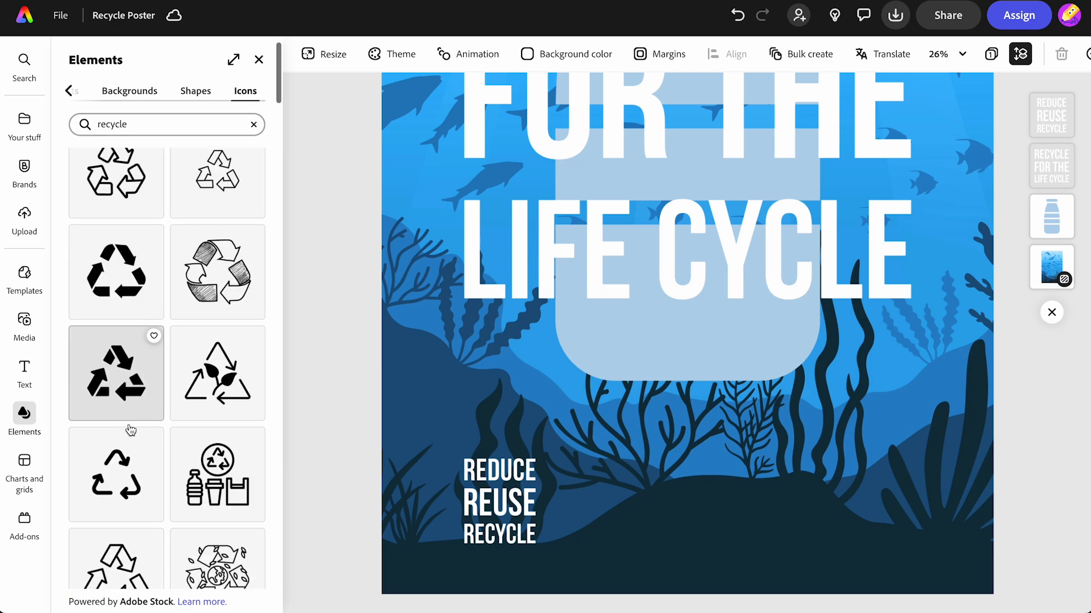
pyautogui.scroll(1, 130, 430)
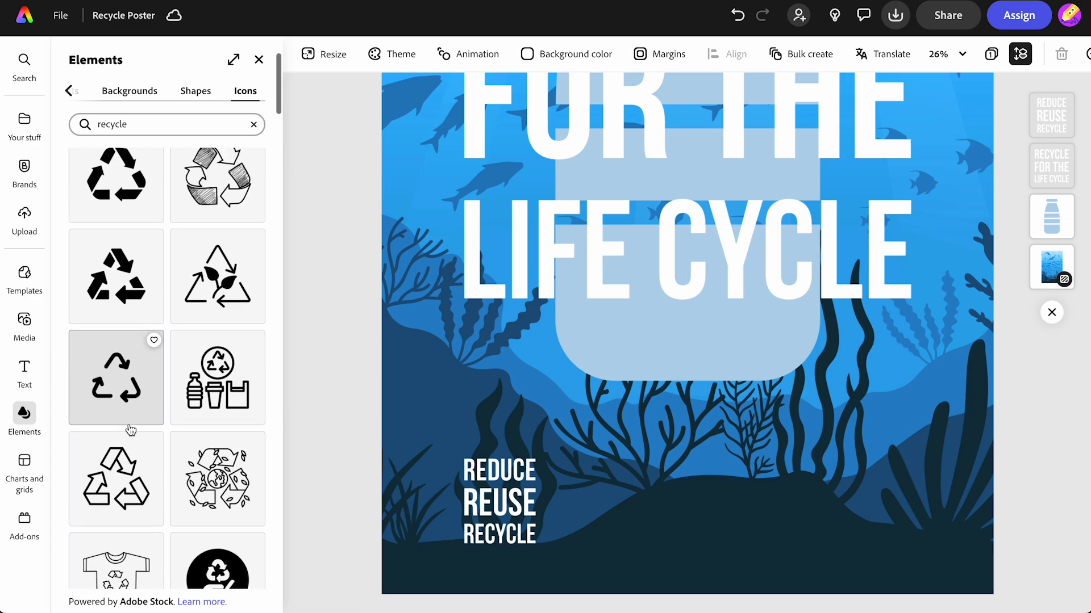
pyautogui.click(117, 278)
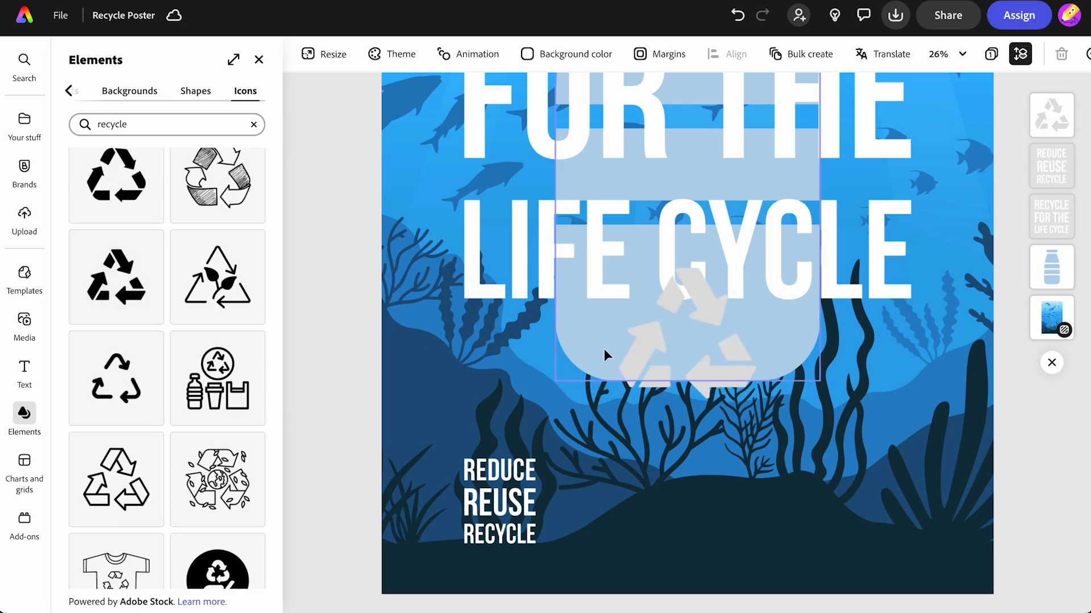
pyautogui.moveTo(636, 350); pyautogui.dragTo(609, 509)
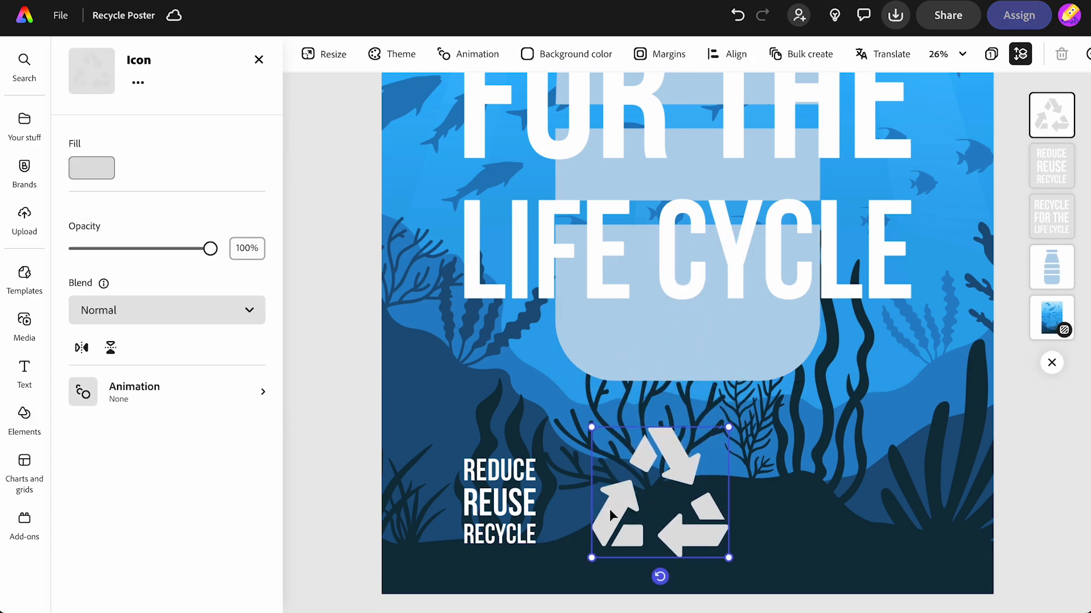
# Set the recycling icon's fill to white (#FFFFFF) and shrink the icon to roughly the height of the neighbouring text
pyautogui.click(101, 173)
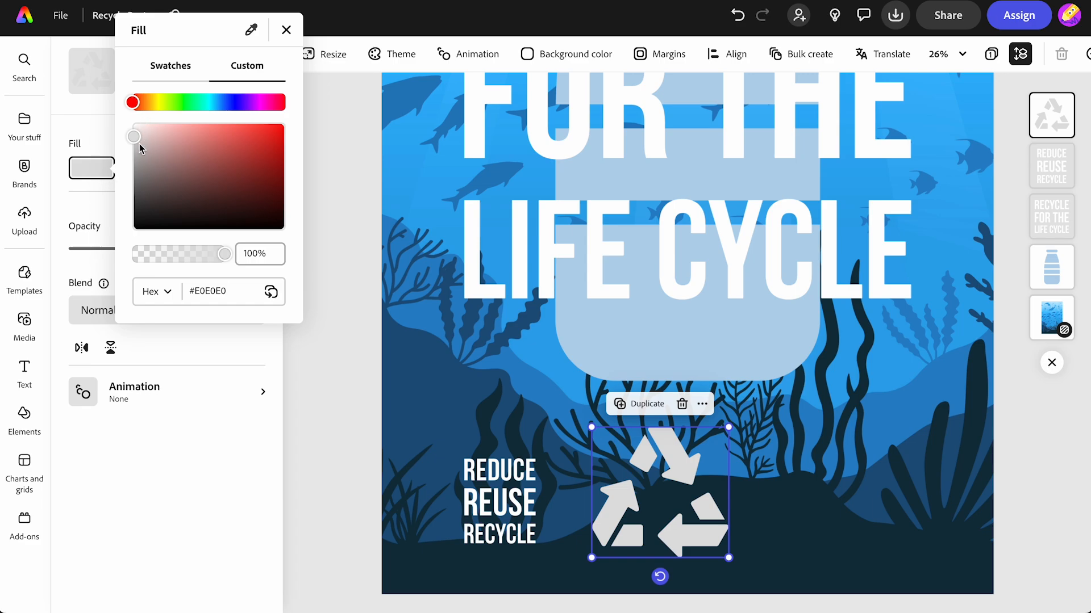
pyautogui.moveTo(134, 138); pyautogui.dragTo(129, 115)
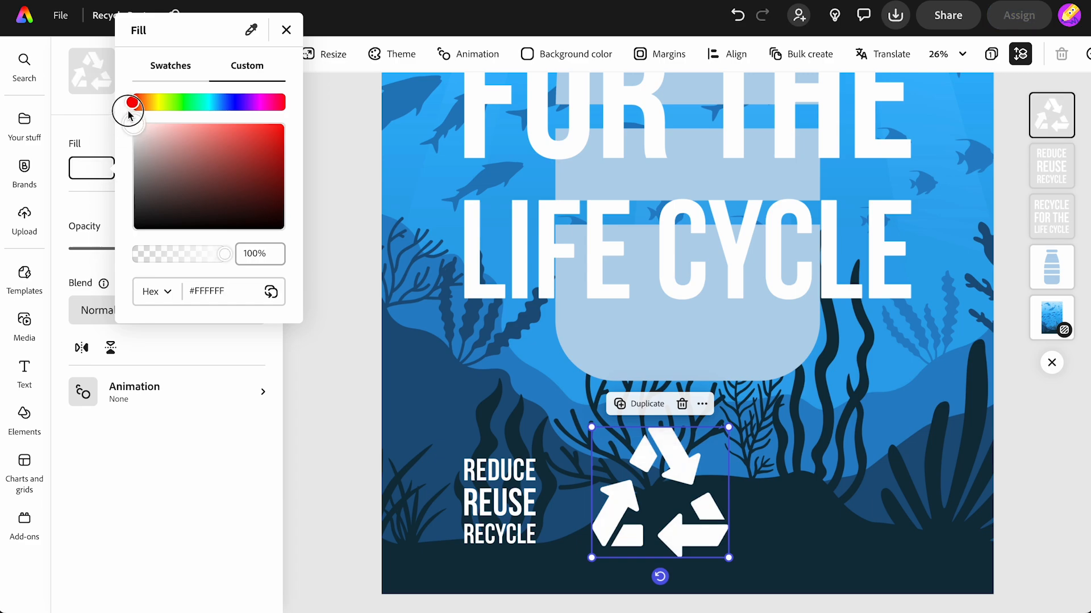
pyautogui.click(156, 67)
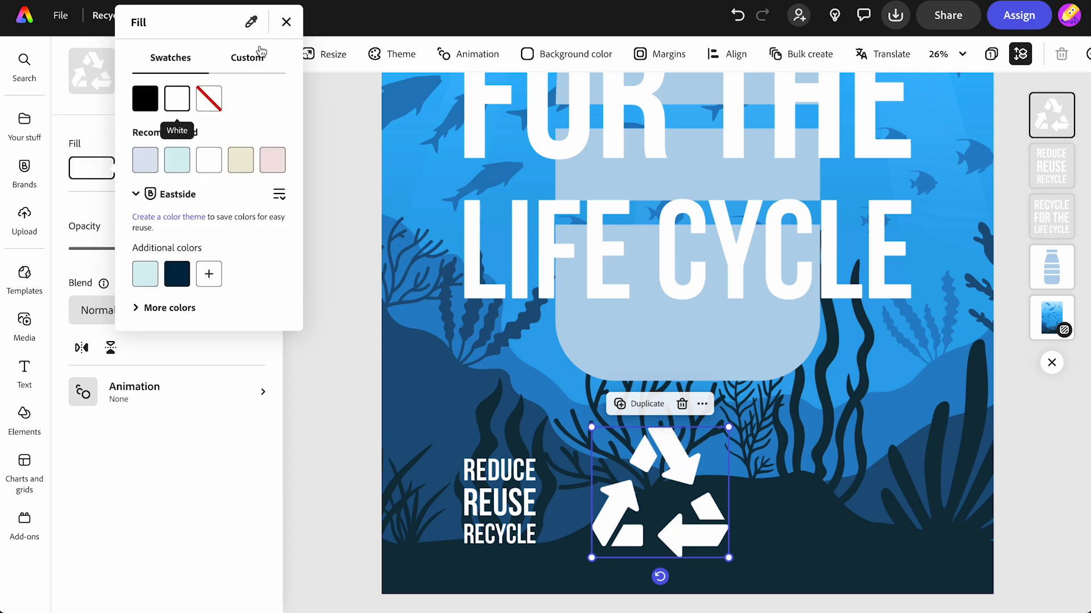
pyautogui.click(286, 22)
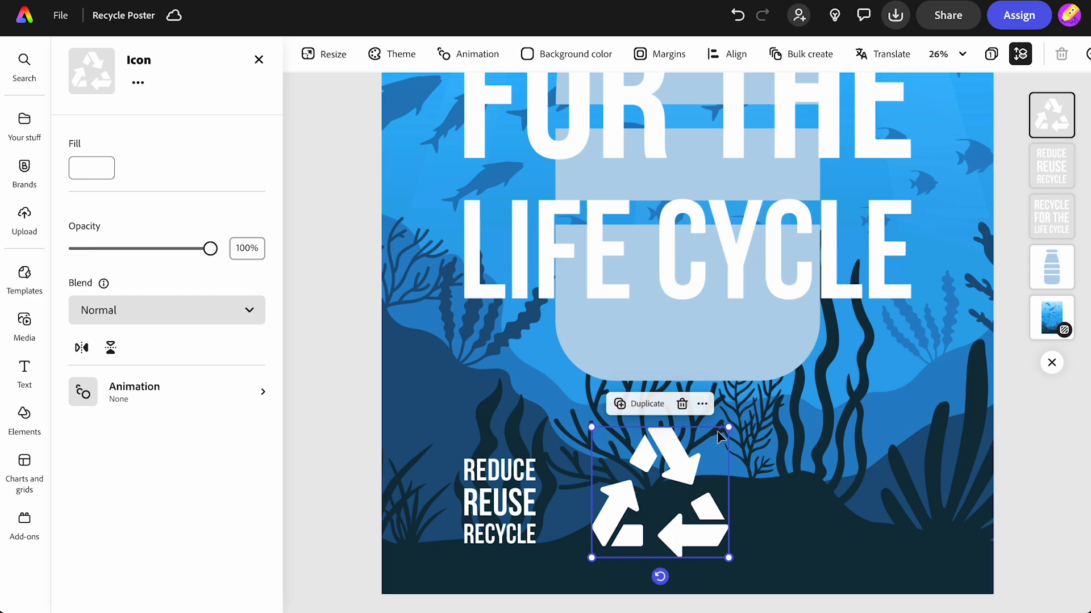
pyautogui.moveTo(730, 431); pyautogui.dragTo(691, 461)
pyautogui.moveTo(696, 560)
pyautogui.mouseDown()
pyautogui.moveTo(688, 551)
pyautogui.moveTo(696, 574)
pyautogui.moveTo(681, 561)
pyautogui.mouseUp()
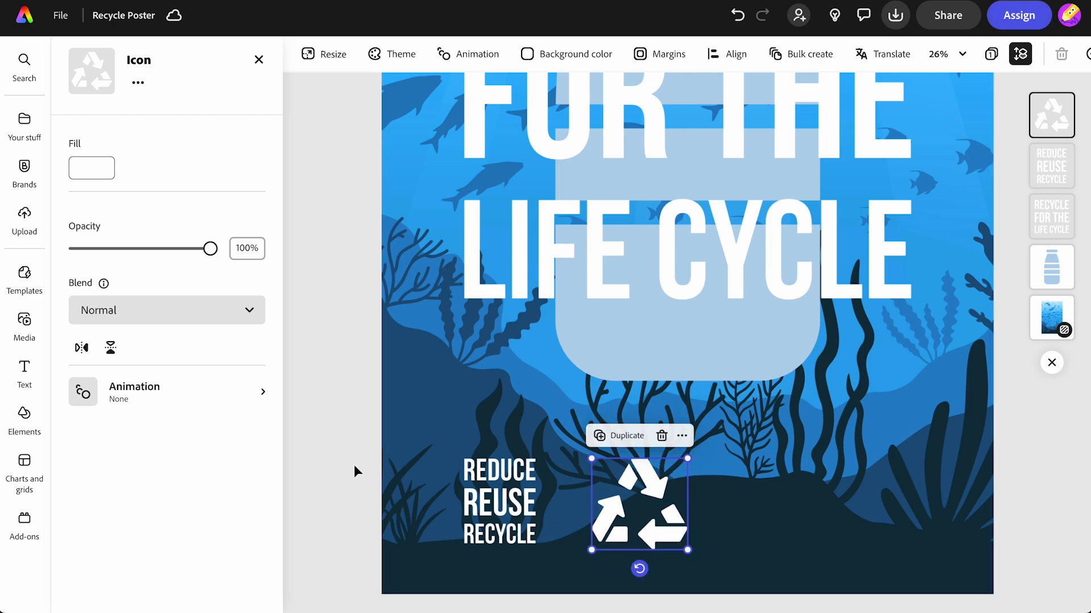
# Duplicate the "REDUCE REUSE RECYCLE" text and place the copy on the other side of the recycling icon, level with the original
pyautogui.click(486, 490)
pyautogui.click(520, 437)
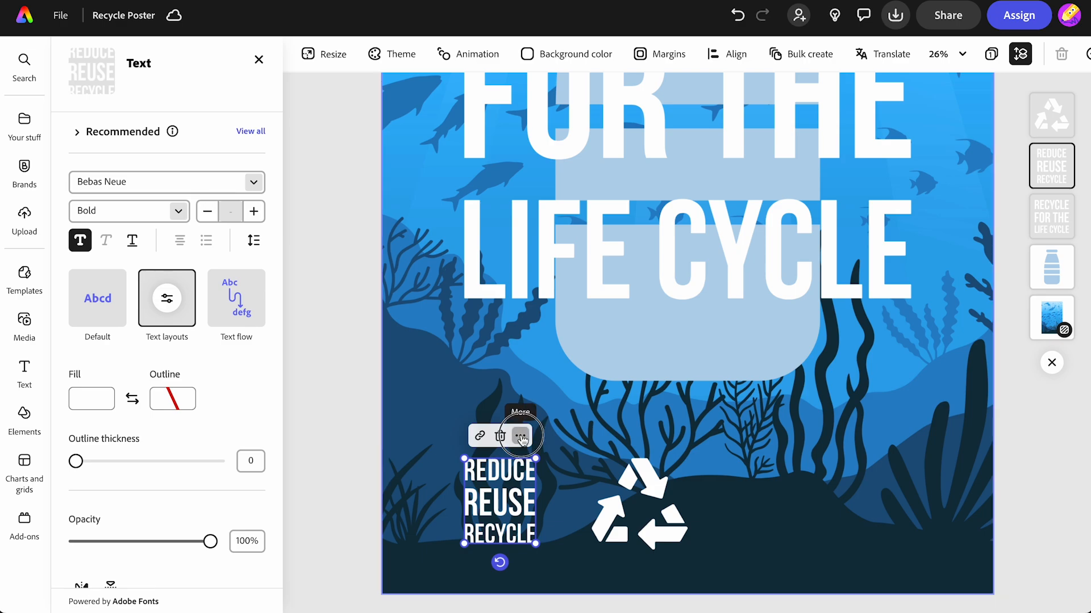
pyautogui.click(564, 220)
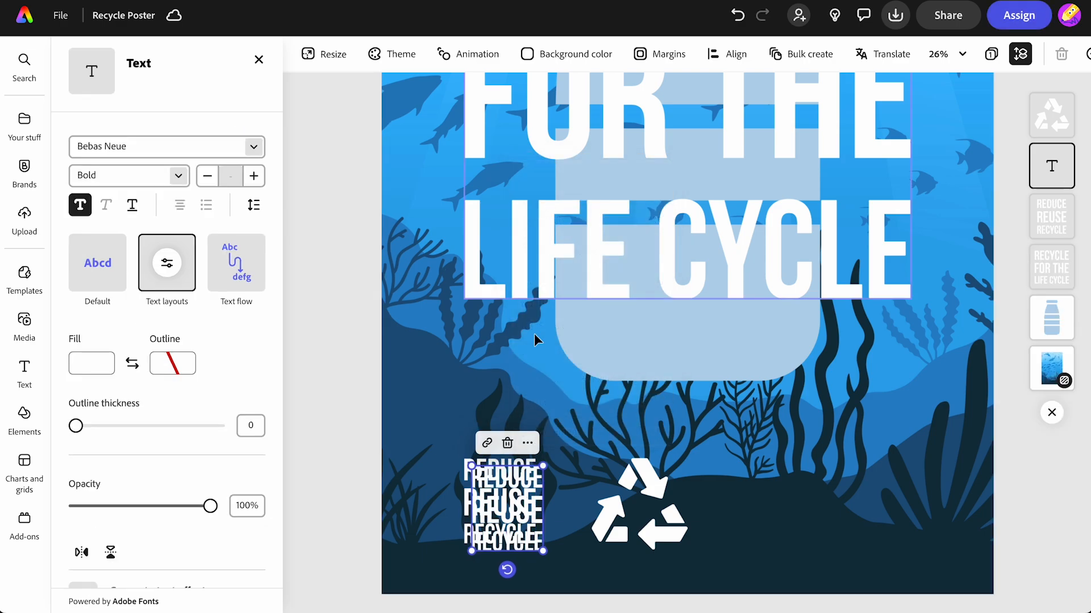
pyautogui.moveTo(507, 511); pyautogui.dragTo(775, 510)
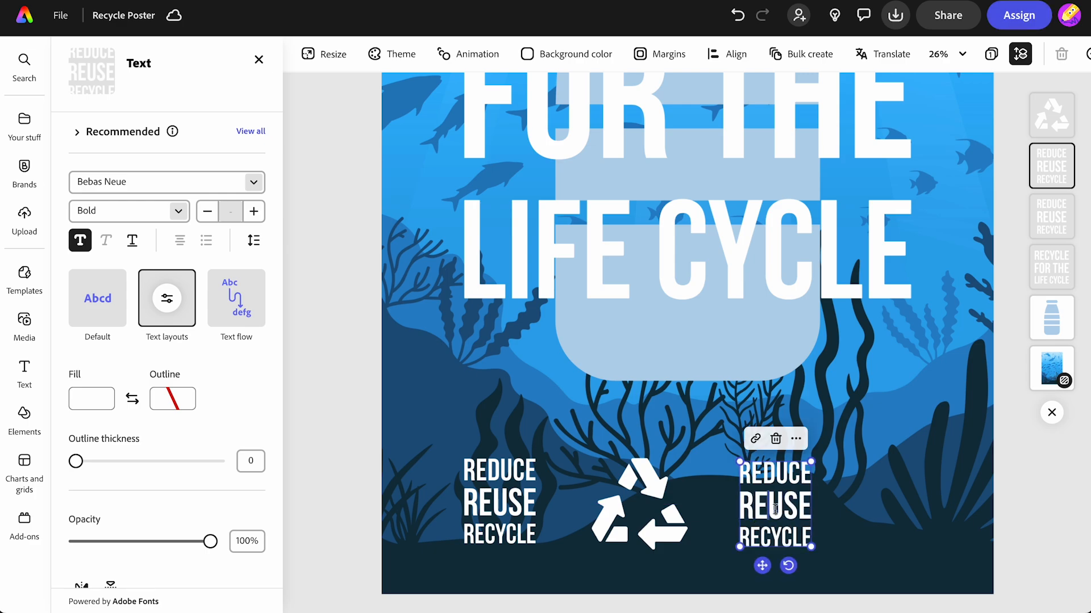
# Open the copied text beside the recycling icon for editing with all its wording selected
pyautogui.doubleClick(775, 510)
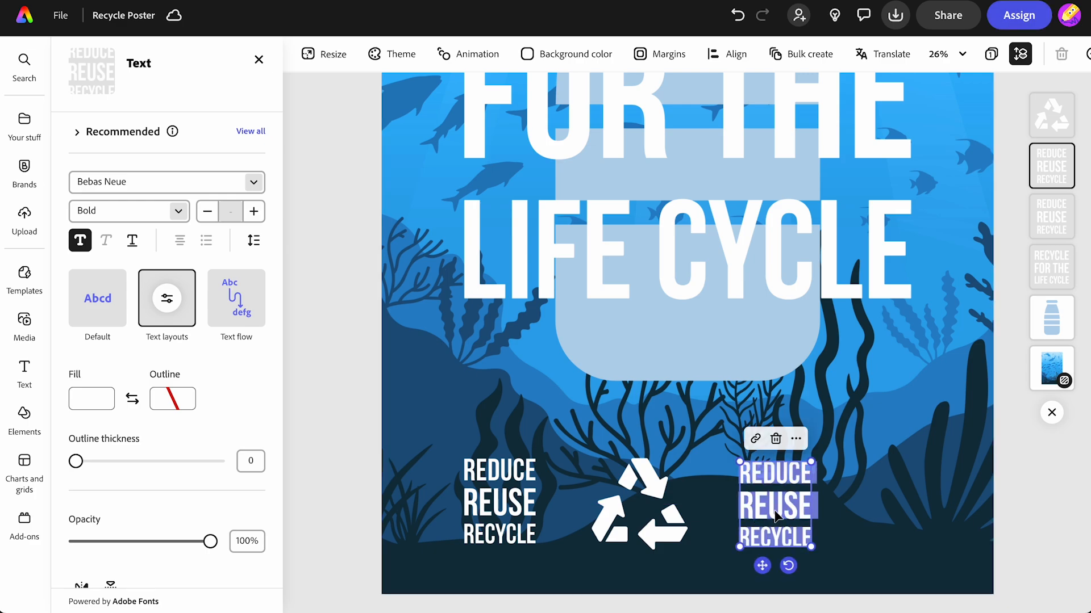